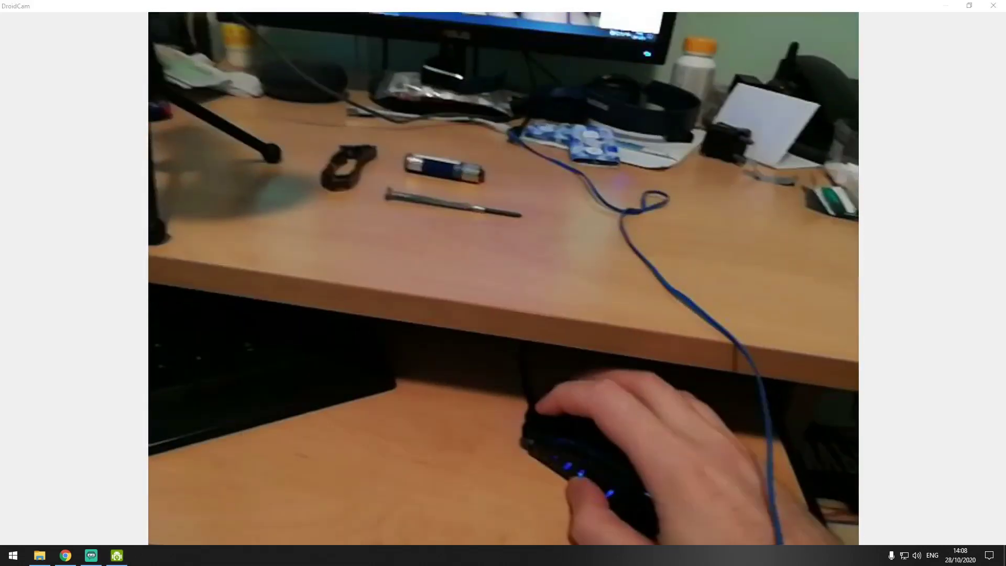
# Switch from DroidCam to the Streamlabs OBS window showing the Video record scene.
pyautogui.rightClick(207, 556)
pyautogui.click(88, 209)
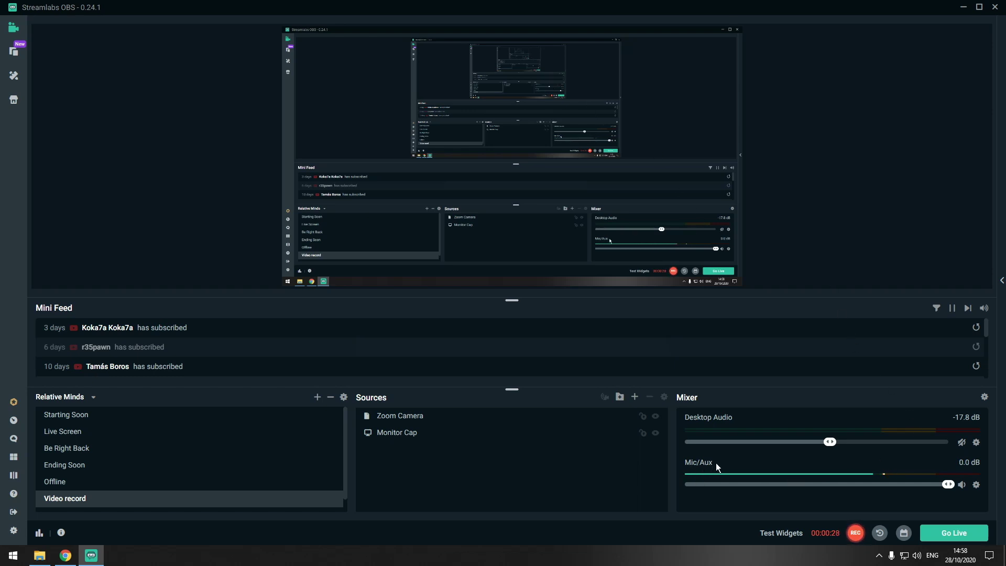
# Open the Mic/Aux Filters window, previewing Noise Suppression as a new filter type before cancelling.
pyautogui.click(976, 485)
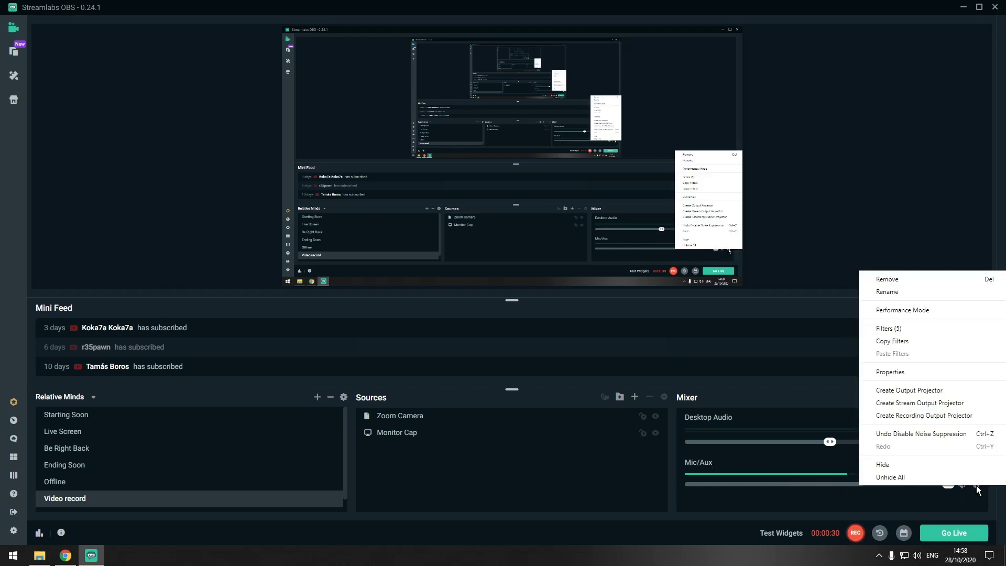
pyautogui.click(917, 328)
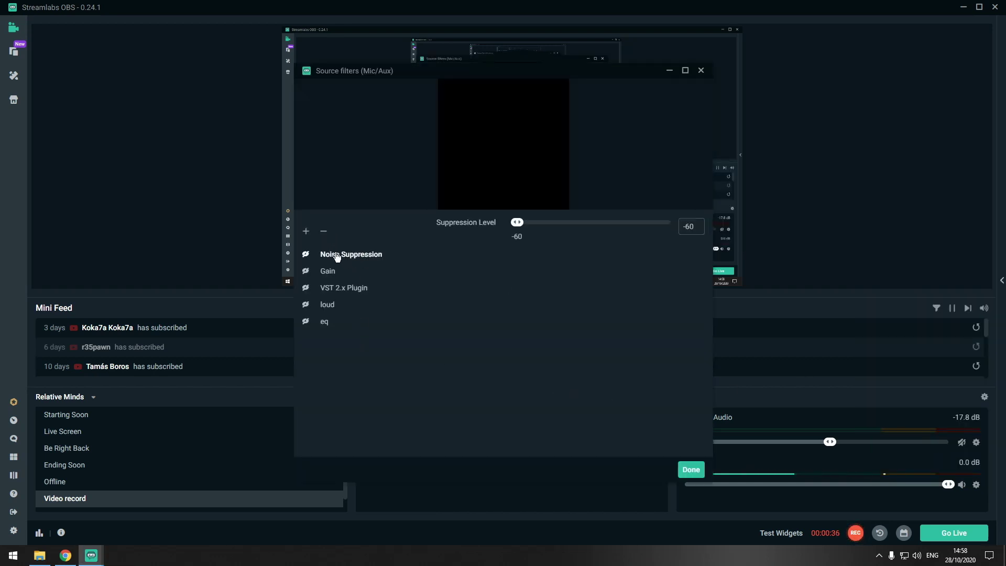
pyautogui.click(307, 233)
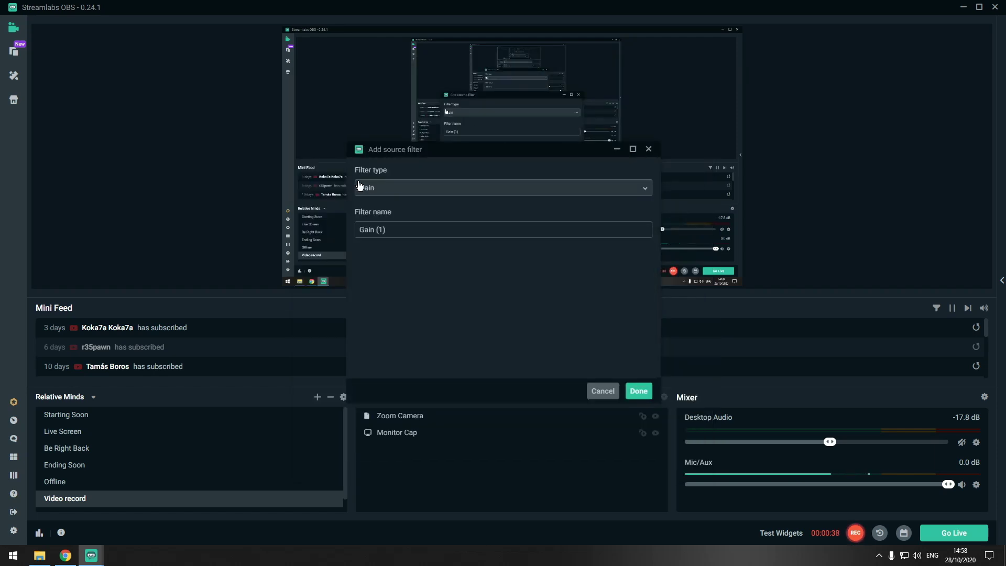
pyautogui.click(390, 193)
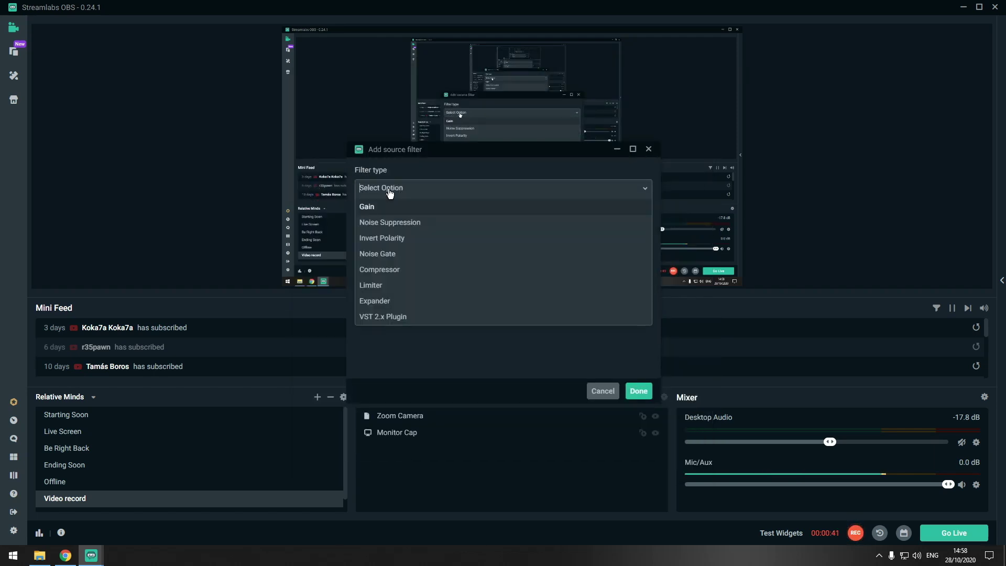
pyautogui.click(414, 225)
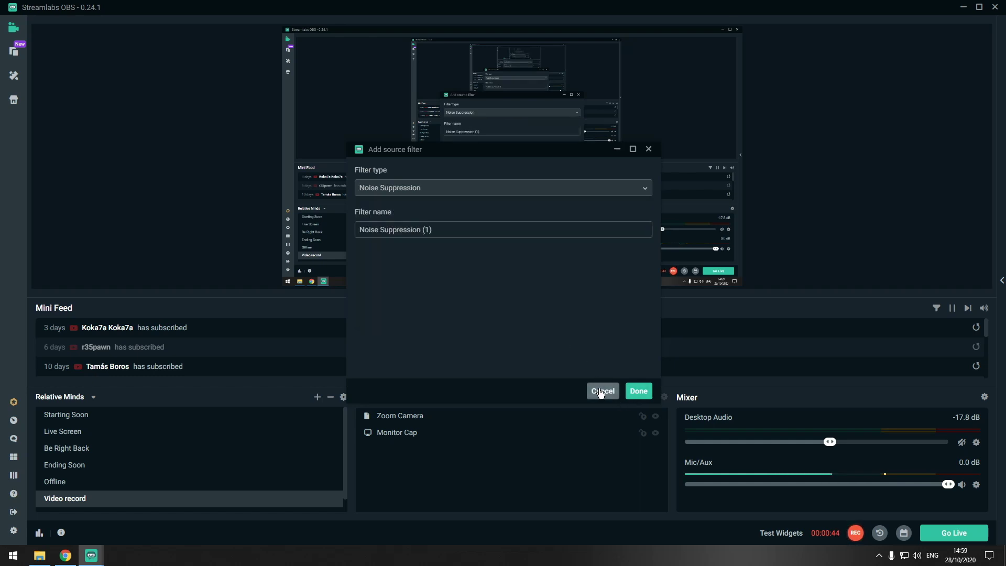
pyautogui.click(630, 394)
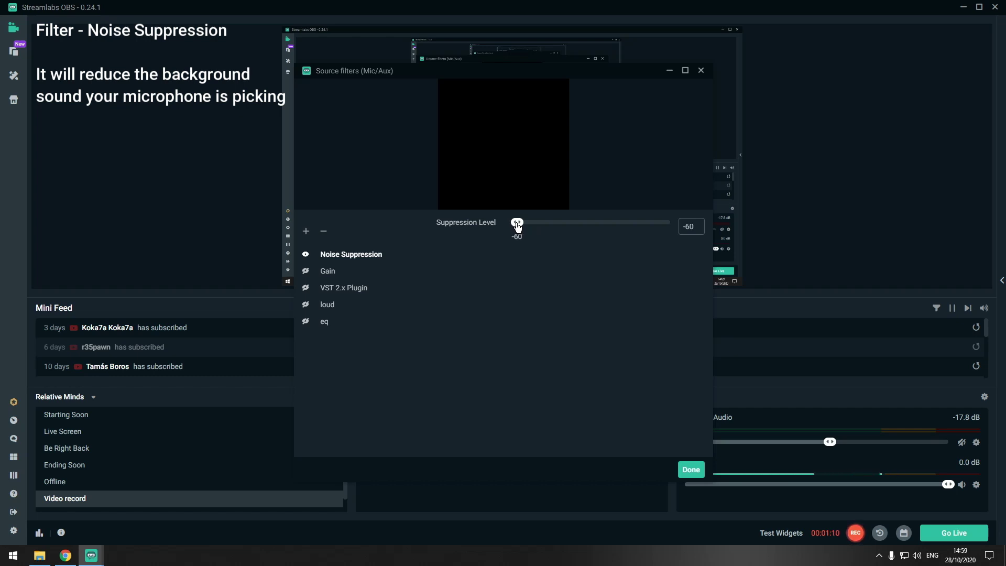
pyautogui.moveTo(536, 228); pyautogui.dragTo(568, 228)
pyautogui.moveTo(570, 227); pyautogui.dragTo(489, 225)
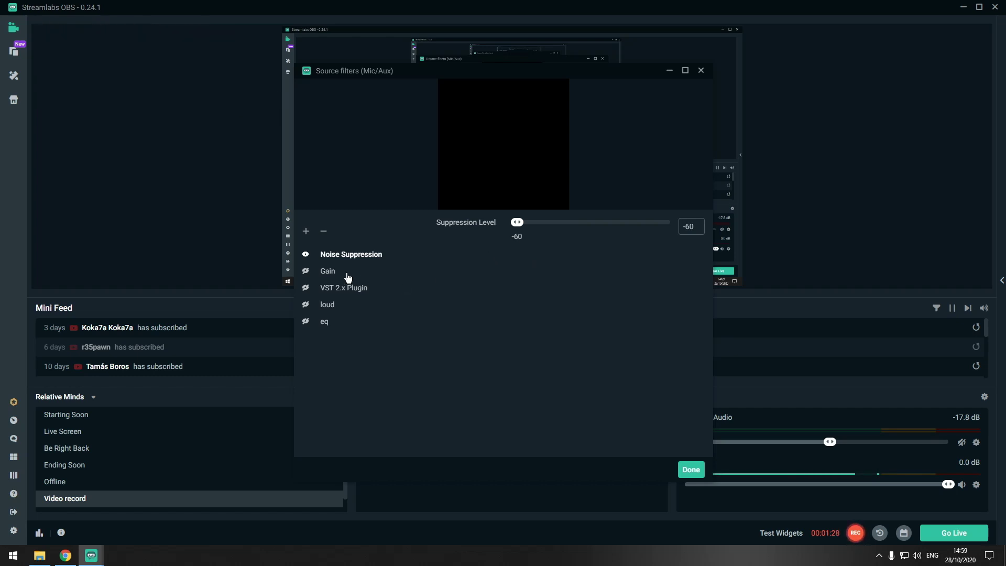
# Cancel a new-filter dialog and select the Mic/Aux Gain filter.
pyautogui.click(307, 234)
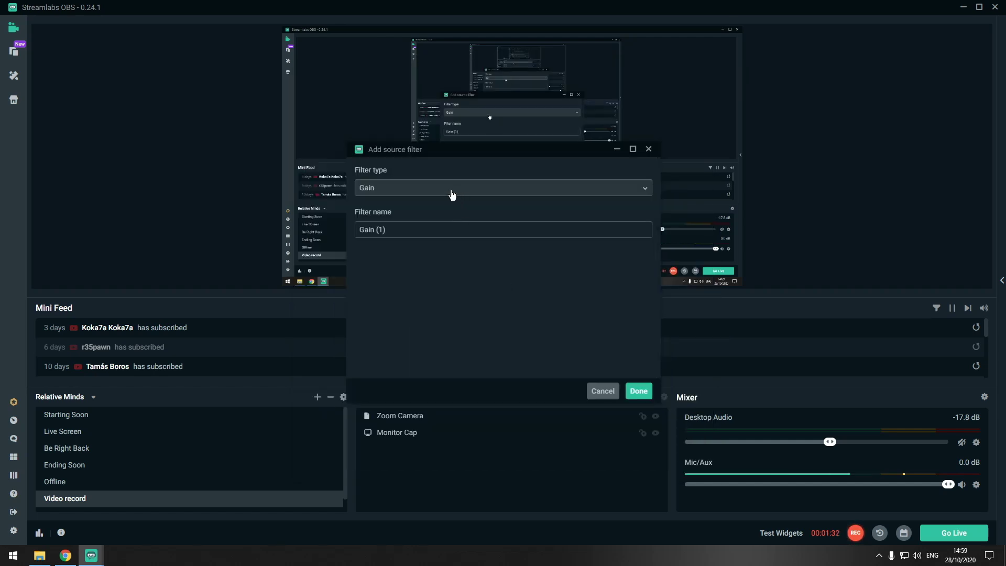
pyautogui.click(606, 392)
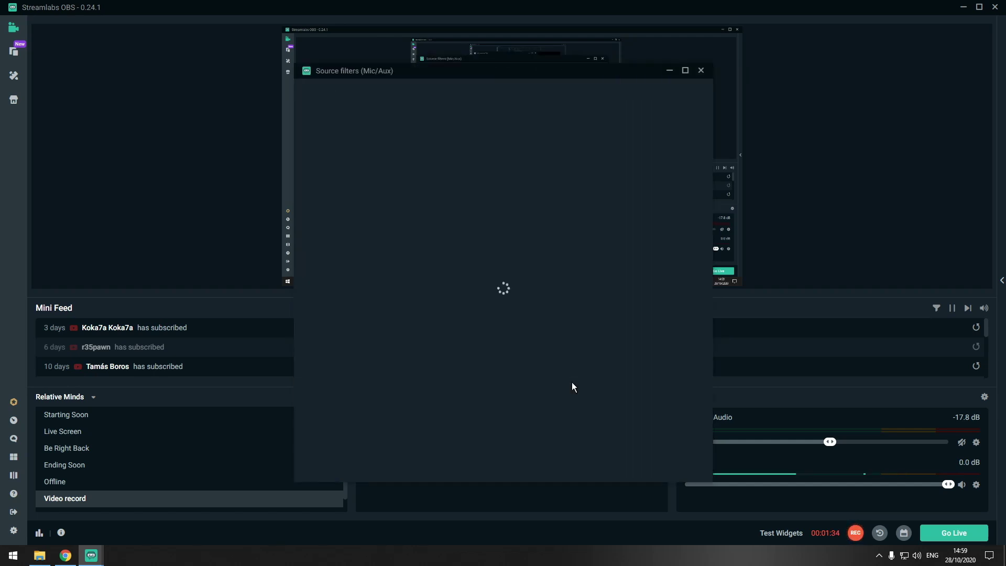
pyautogui.click(365, 278)
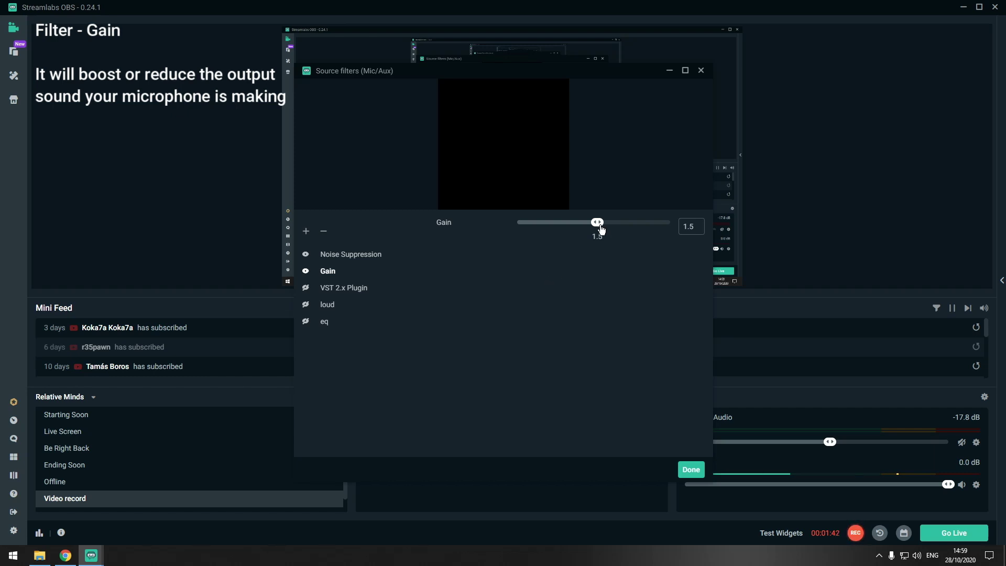
# Try gain values with the slider, then set the Gain to 1.5.
pyautogui.moveTo(601, 226); pyautogui.dragTo(557, 229)
pyautogui.moveTo(555, 227); pyautogui.dragTo(600, 230)
pyautogui.press('BackSpace')
pyautogui.press('BackSpace')
pyautogui.write('5')
pyautogui.press('Left')
pyautogui.write('.')
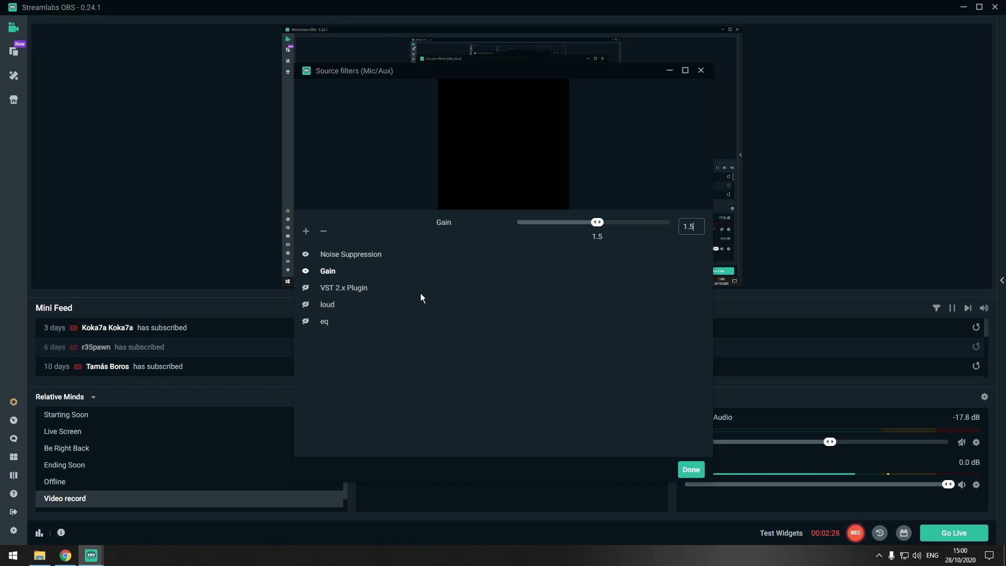
# Download the 64-bit ReaPlugs VST v2.36 installer from reaper.fm/reaplugs in Chrome.
pyautogui.click(65, 556)
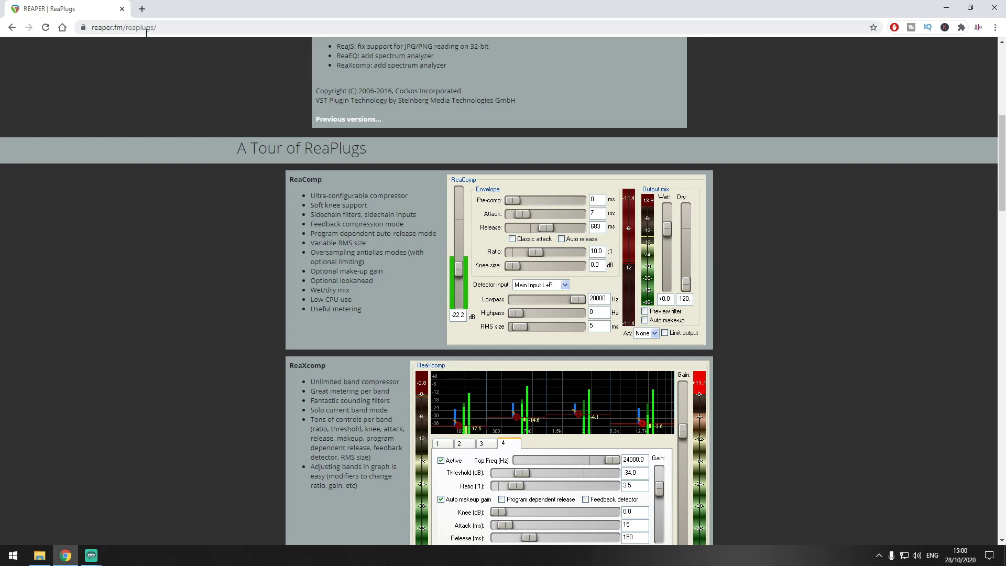
pyautogui.scroll(7, 183, 321)
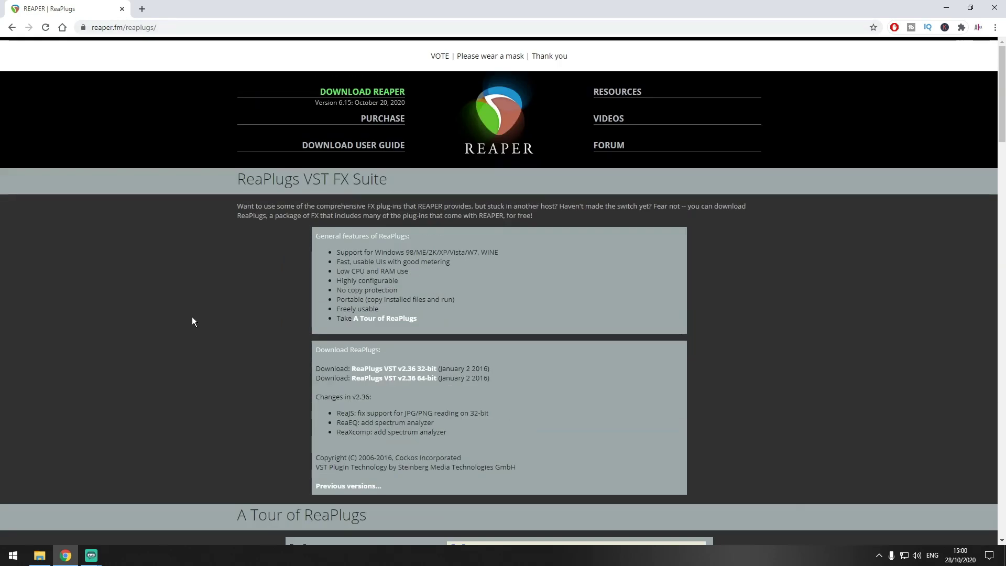
pyautogui.click(424, 383)
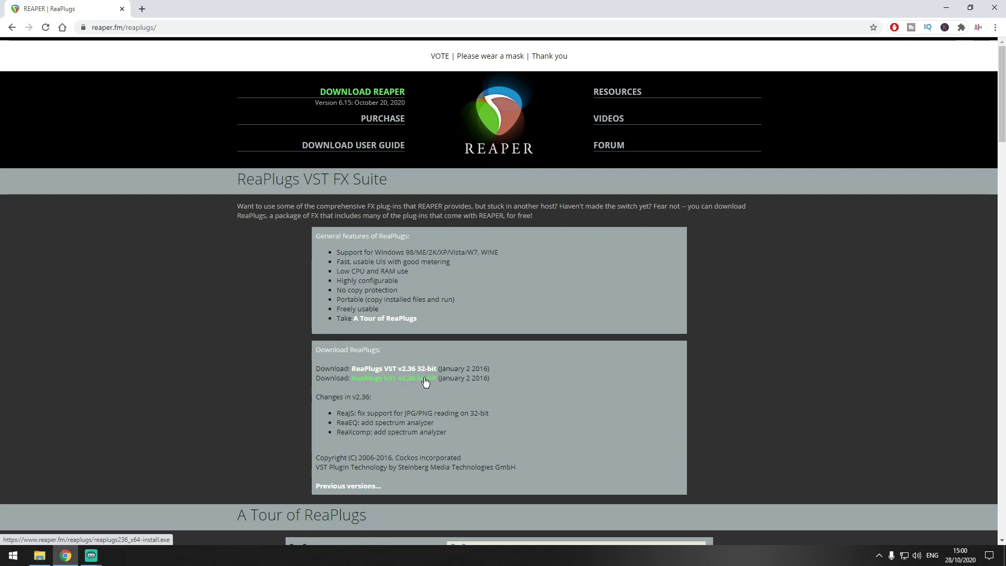
# Scroll through the ReaPlugs page to browse the plugin tour.
pyautogui.scroll(-3, 181, 325)
pyautogui.scroll(-7, 191, 272)
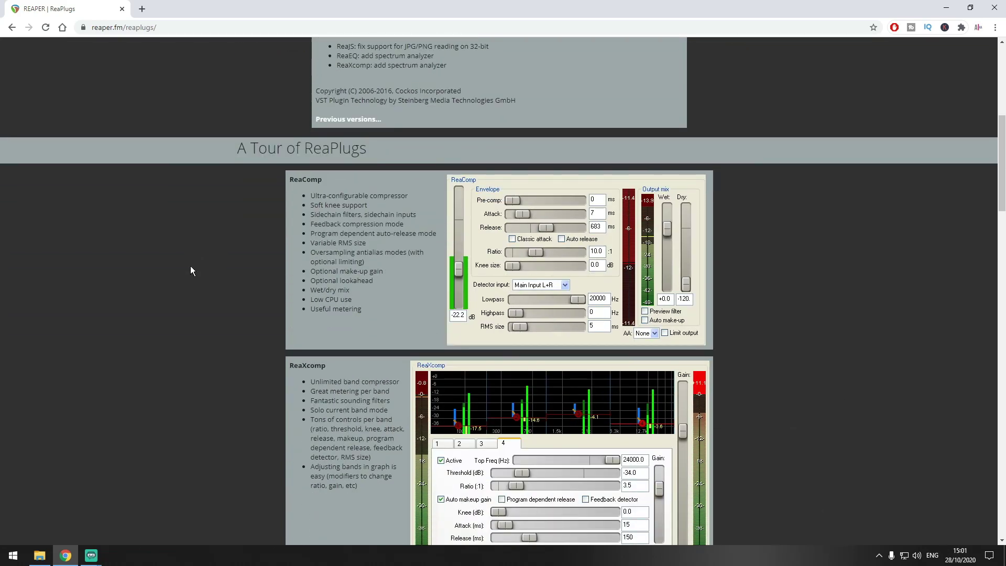
pyautogui.scroll(-9, 191, 271)
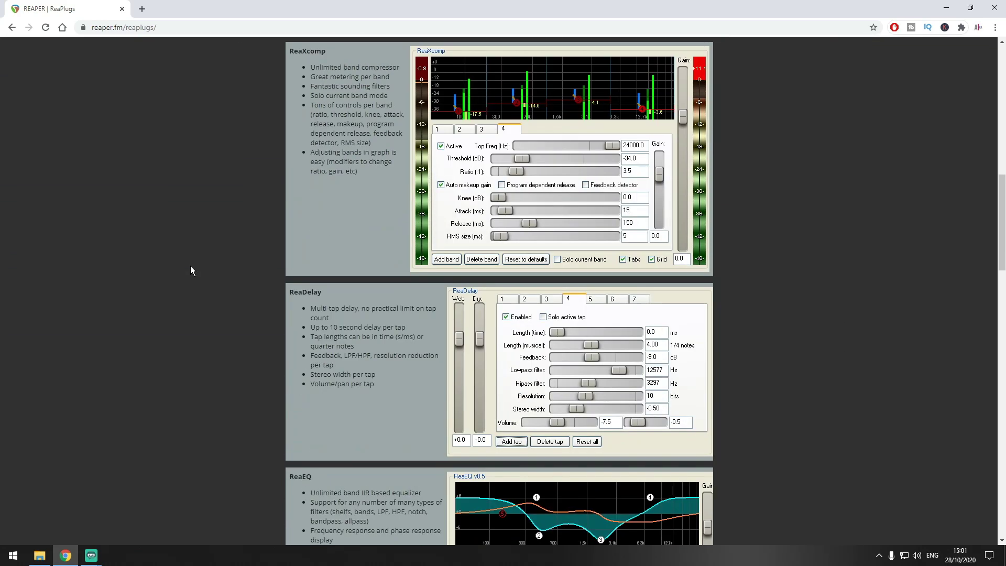
pyautogui.scroll(-5, 190, 271)
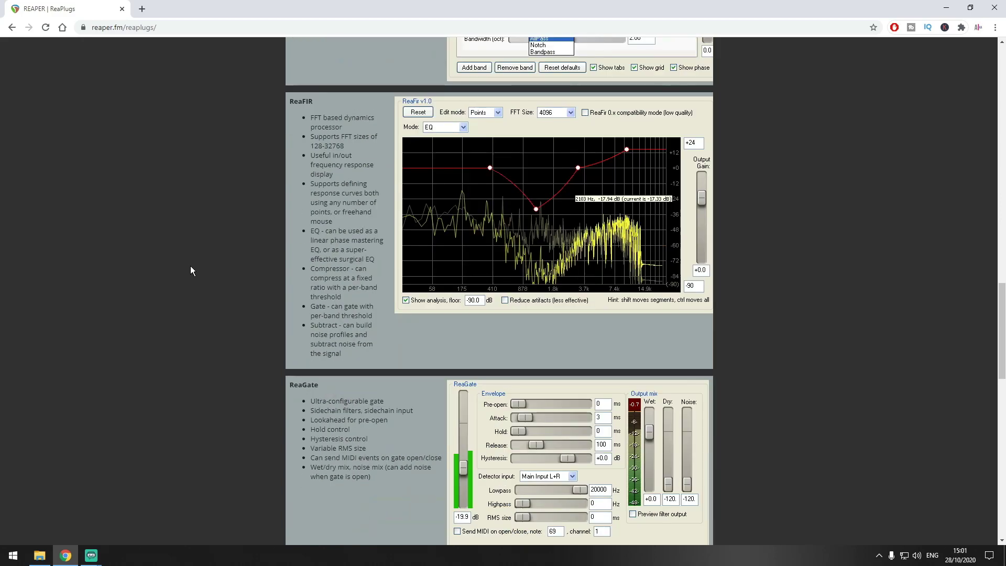
pyautogui.scroll(15, 190, 271)
pyautogui.scroll(5, 190, 269)
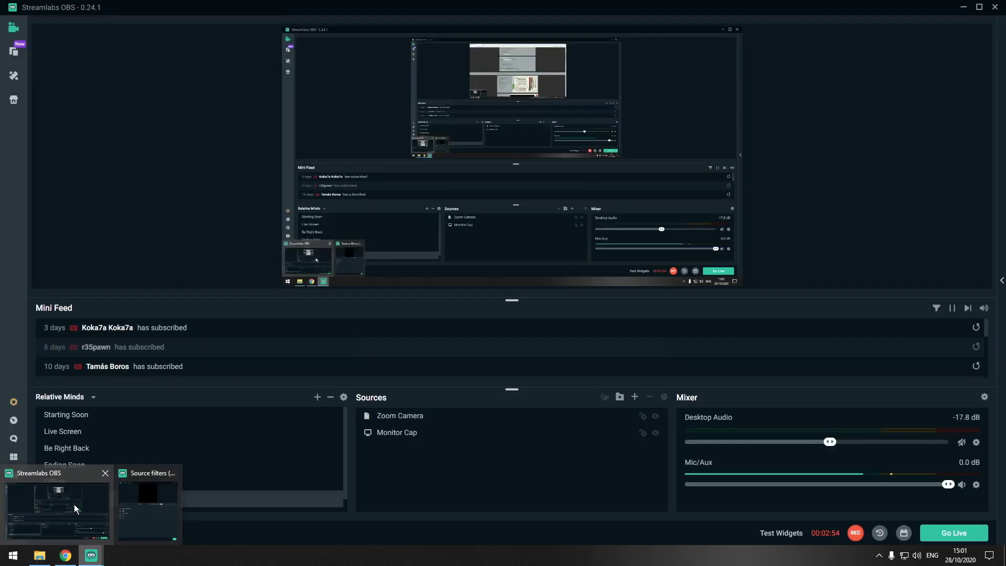
# Return to the Streamlabs OBS Mic/Aux filters and select the VST 2.x Plugin filter.
pyautogui.click(97, 529)
pyautogui.moveTo(90, 553)
pyautogui.click(164, 511)
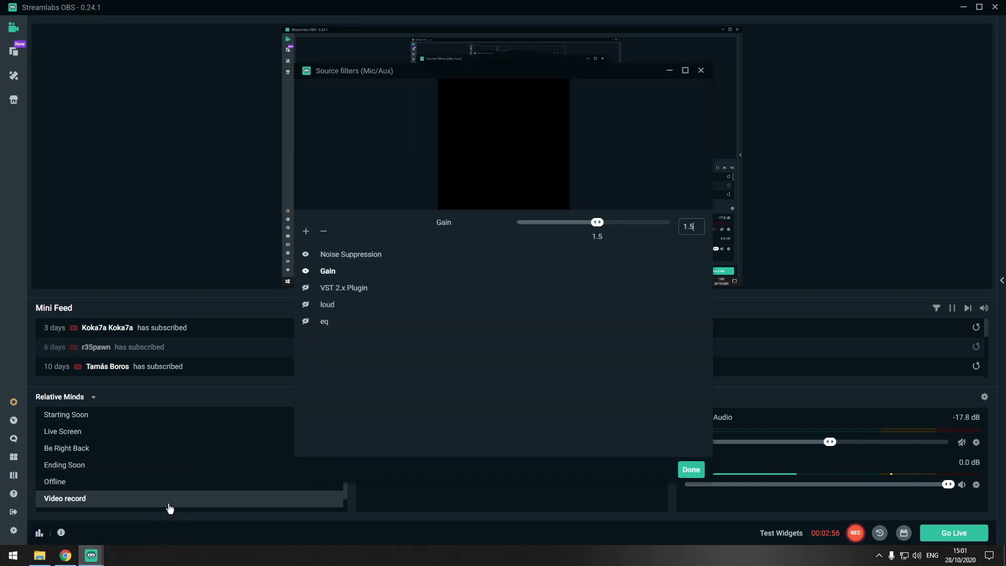
pyautogui.click(346, 292)
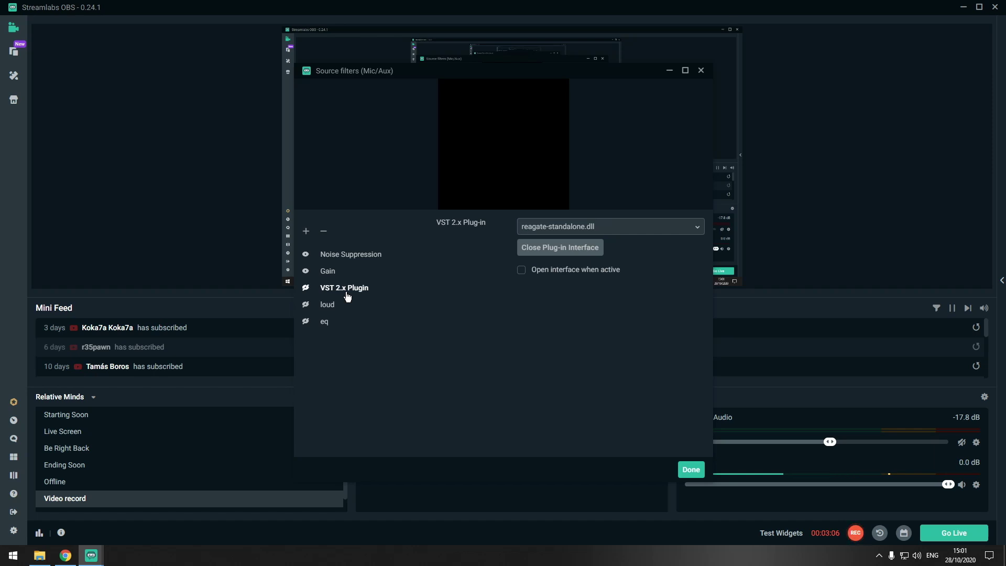
pyautogui.click(307, 234)
pyautogui.click(433, 195)
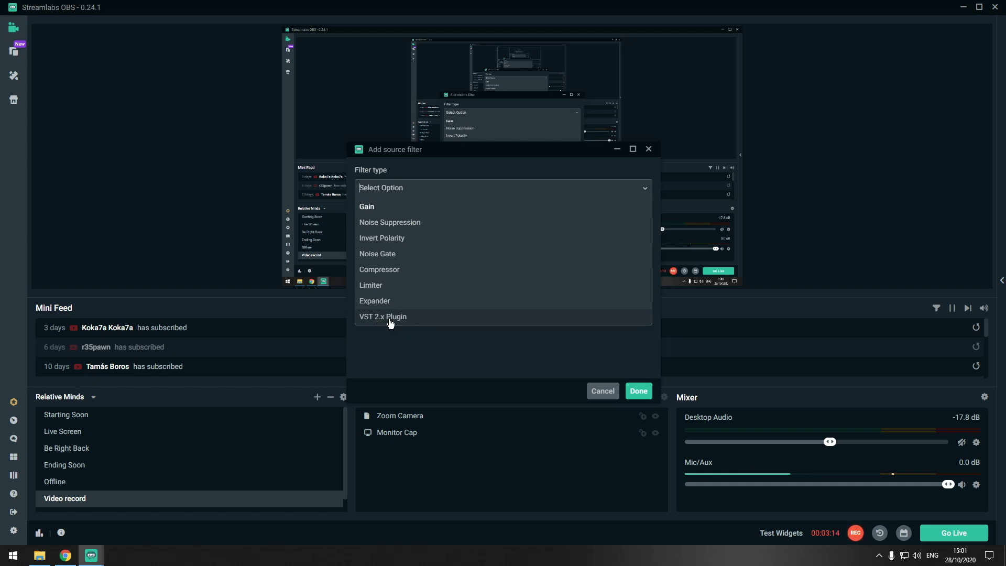
pyautogui.click(602, 391)
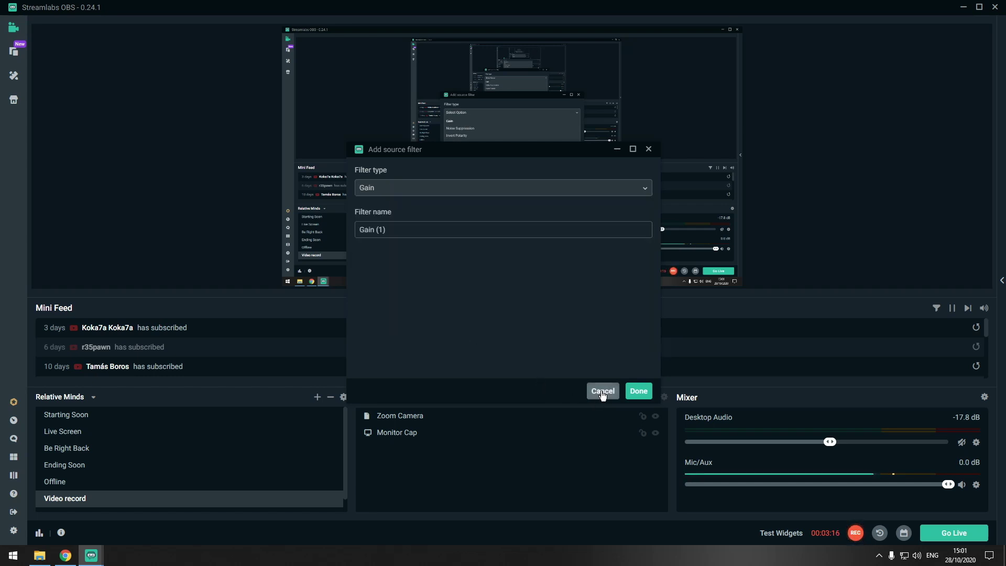
pyautogui.click(639, 391)
pyautogui.click(359, 289)
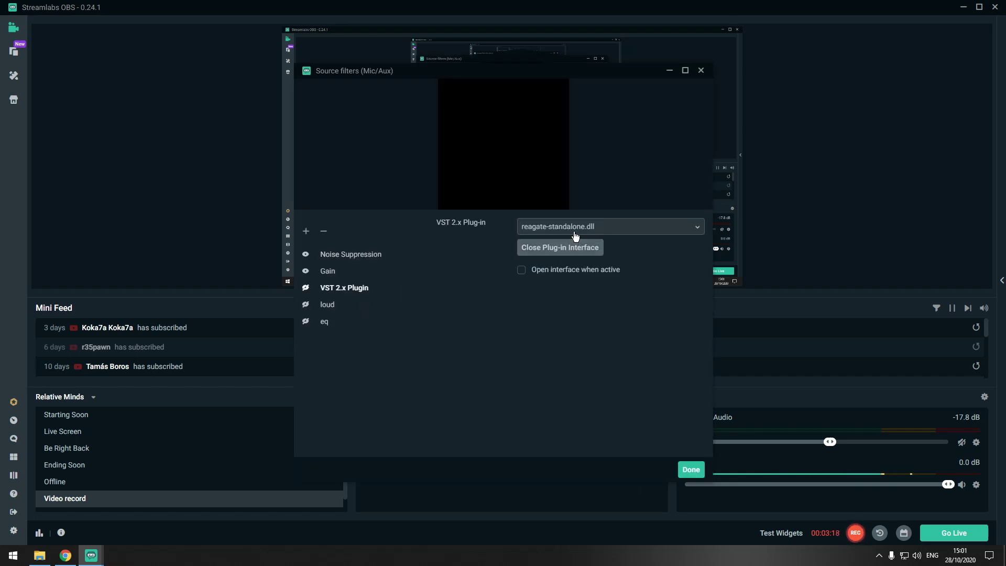
# Load reagate-standalone.dll into the VST 2.x Plugin filter and open the ReaGate window.
pyautogui.click(575, 229)
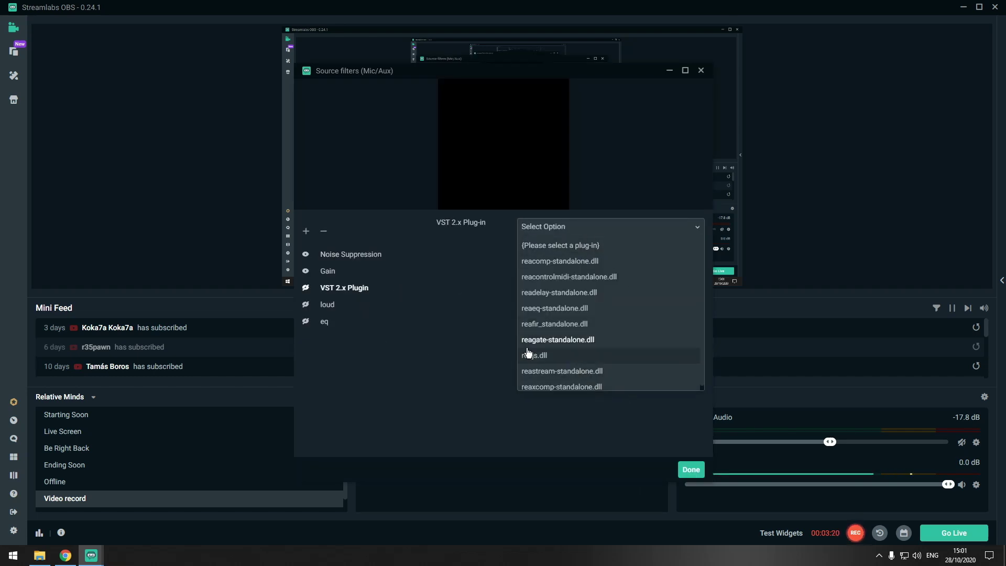
pyautogui.press('Return')
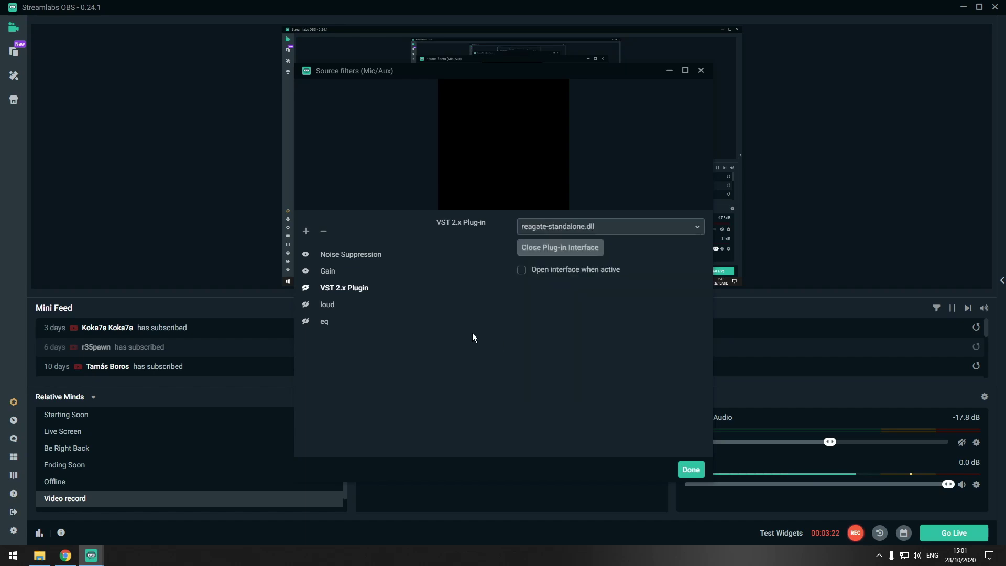
pyautogui.click(544, 256)
pyautogui.click(116, 555)
# Centre the ReaGate window and enable the VST 2.x Plugin filter with its eye icon.
pyautogui.moveTo(109, 8); pyautogui.dragTo(492, 271)
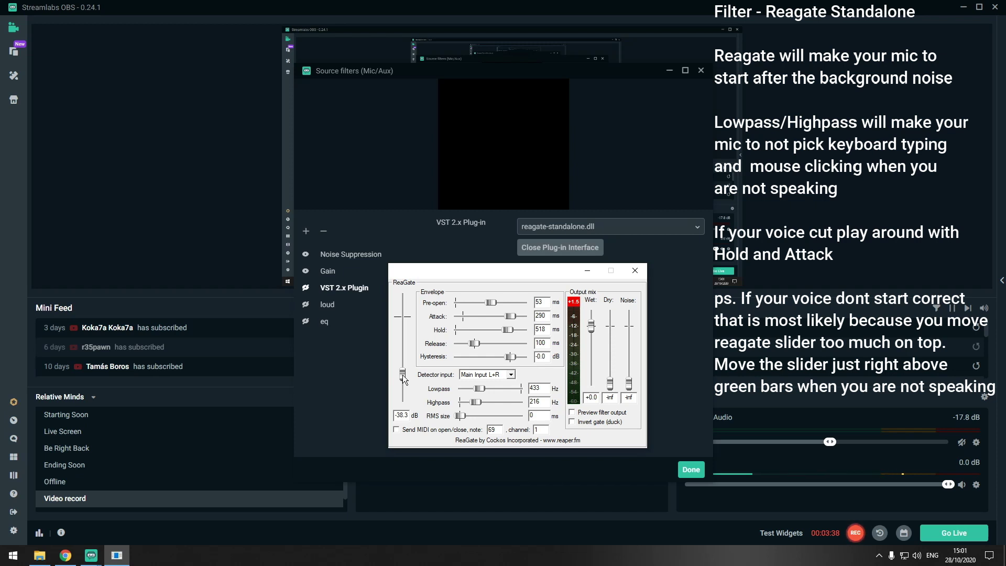
pyautogui.click(307, 288)
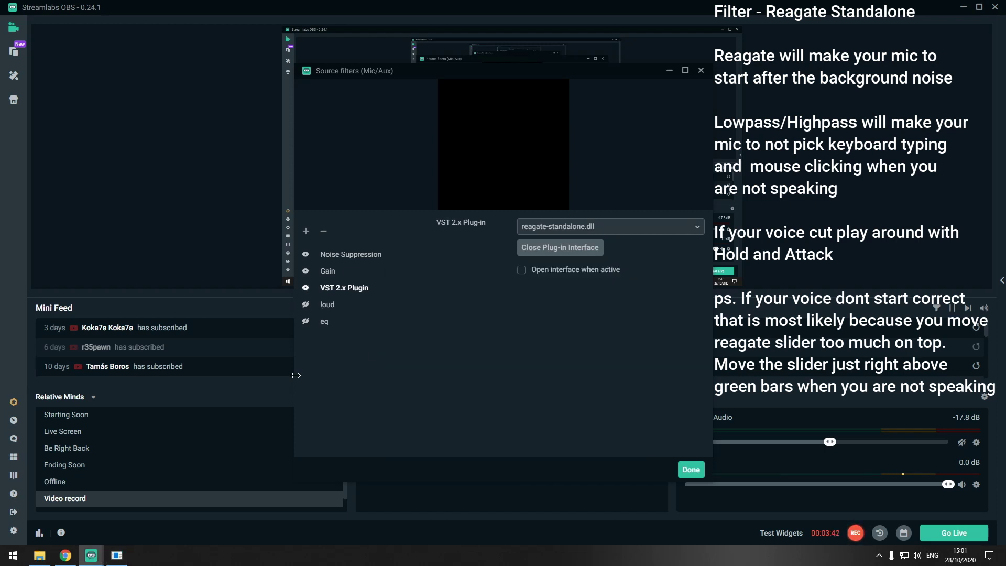
pyautogui.click(117, 555)
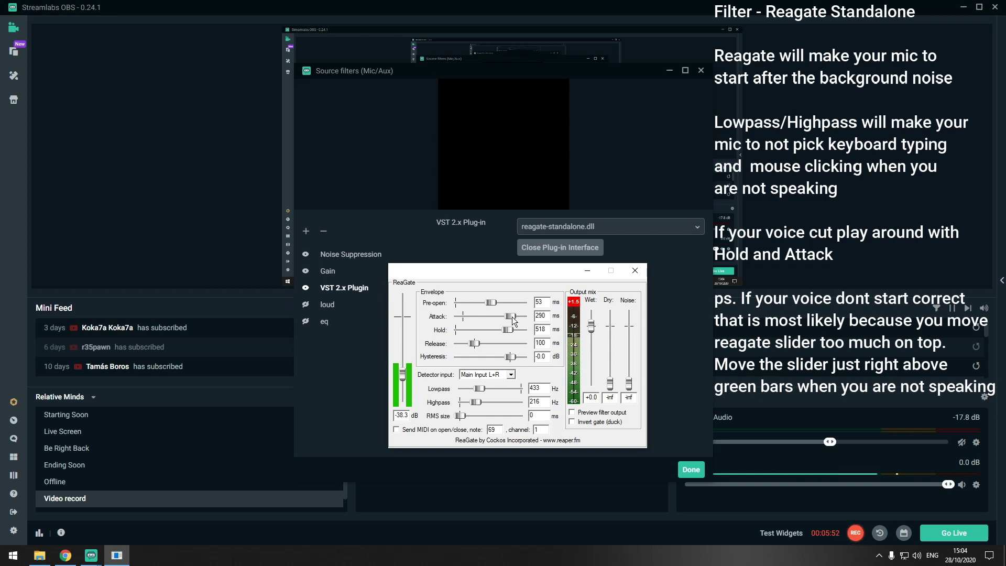
# Close ReaGate and select the loud filter, which uses reacomp-standalone.dll.
pyautogui.click(639, 275)
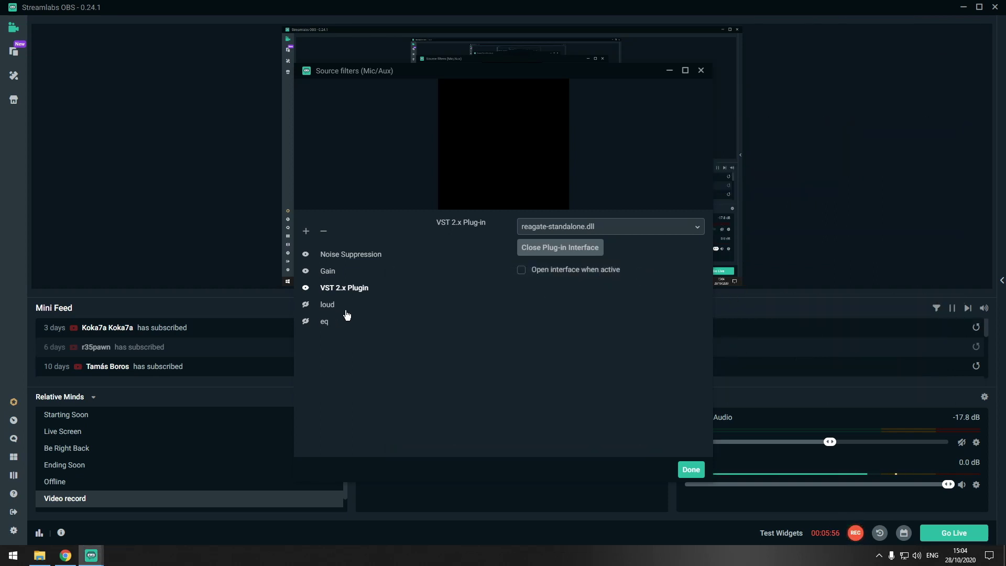
pyautogui.click(353, 310)
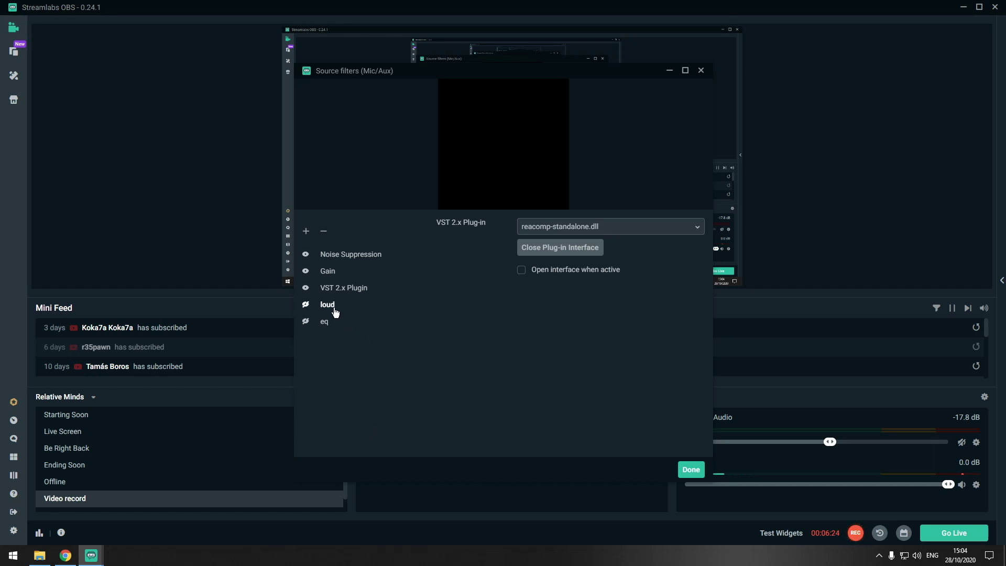
# Cancel the Add source filter dialog and select the loud filter.
pyautogui.click(307, 232)
pyautogui.click(429, 195)
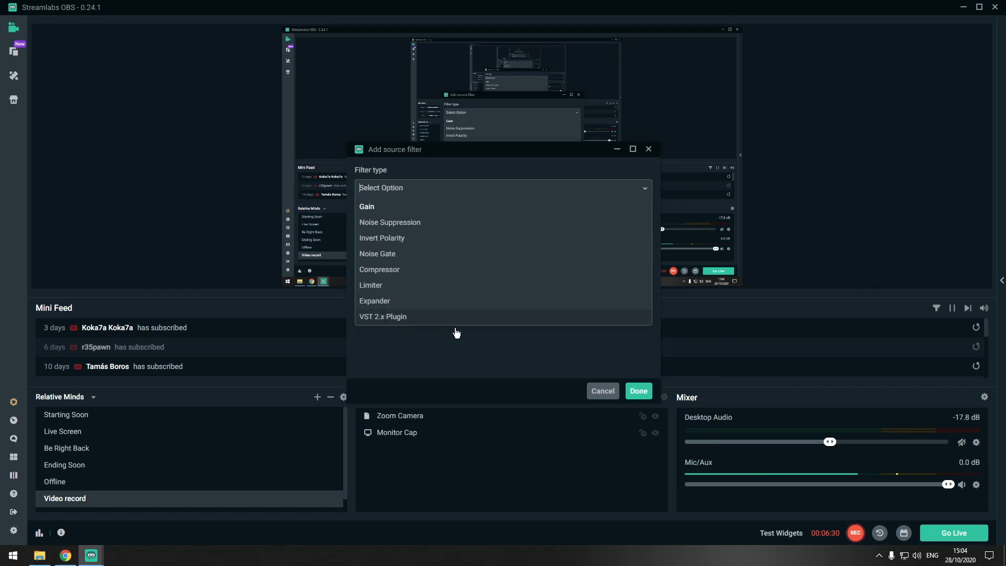
pyautogui.click(601, 392)
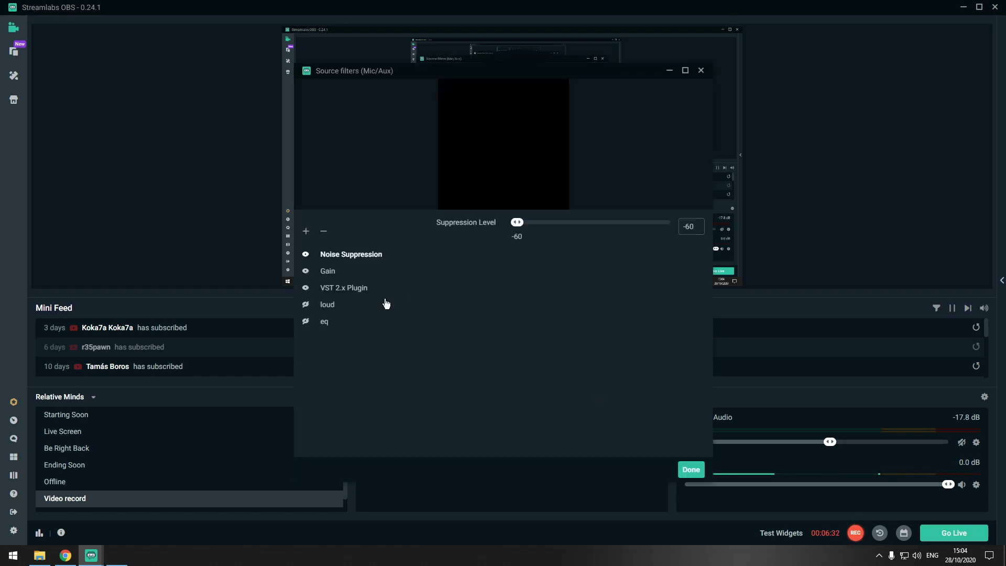
pyautogui.click(327, 305)
# Set loud's plug-in to reacomp-standalone.dll and open the ReaComp window at screen centre.
pyautogui.click(580, 225)
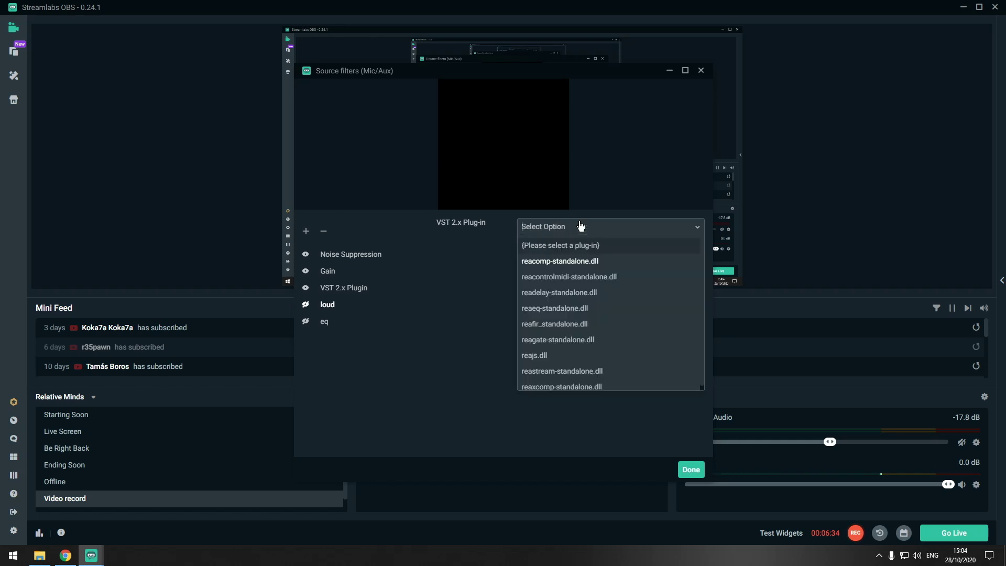
pyautogui.click(526, 268)
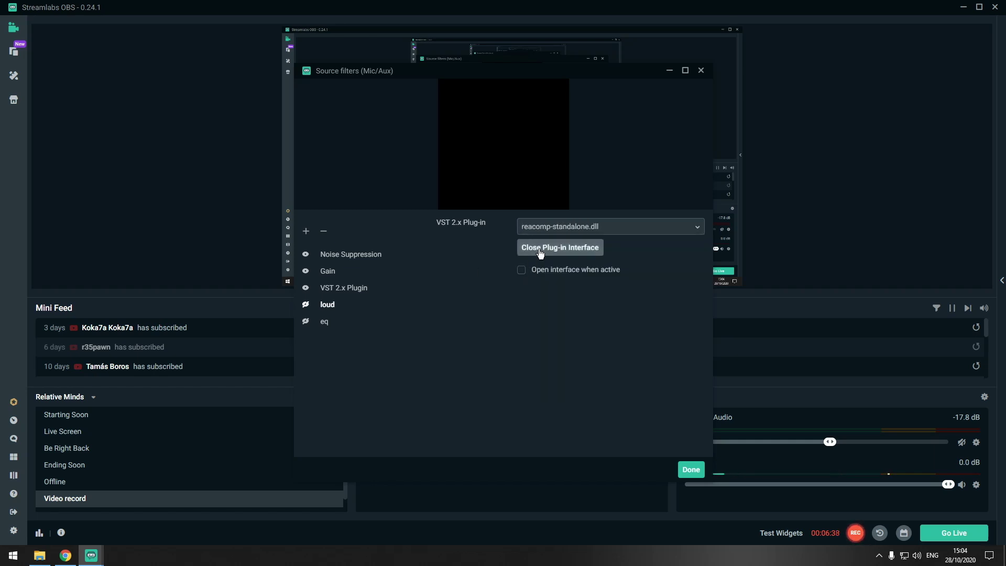
pyautogui.click(541, 254)
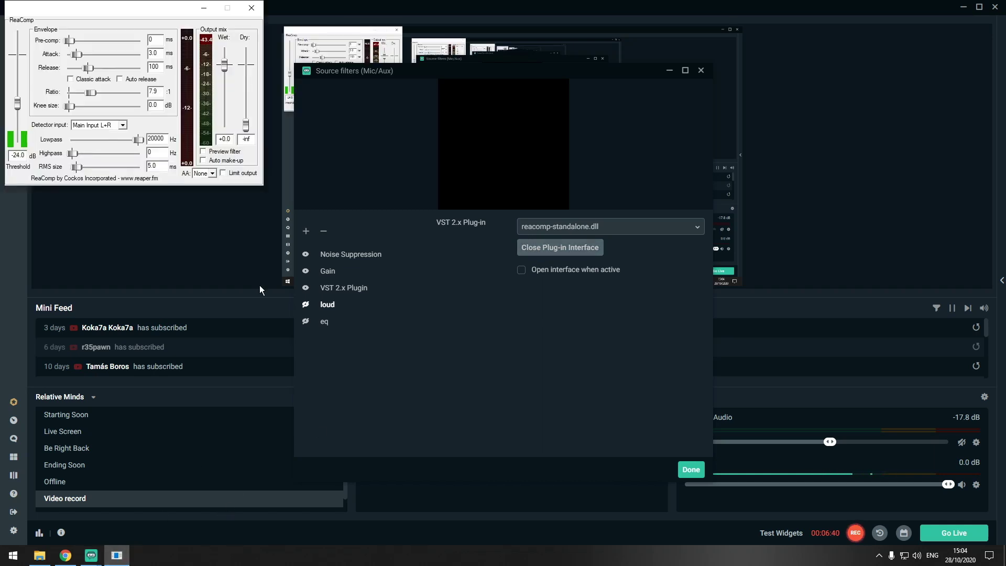
pyautogui.moveTo(124, 12); pyautogui.dragTo(499, 97)
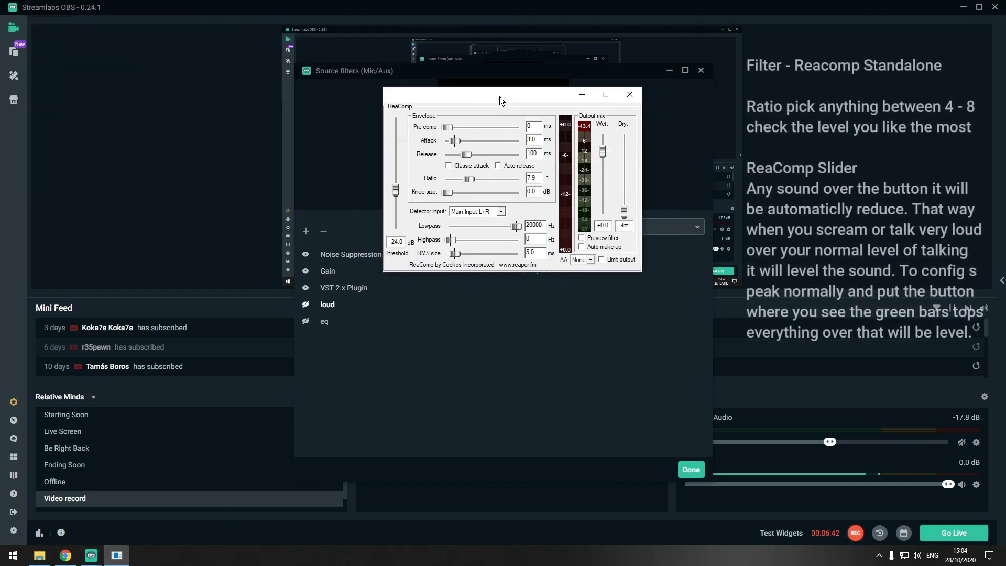
# Enable the loud filter and bring ReaComp forward to review its -24.0 dB threshold and 7.9:1 ratio.
pyautogui.click(306, 307)
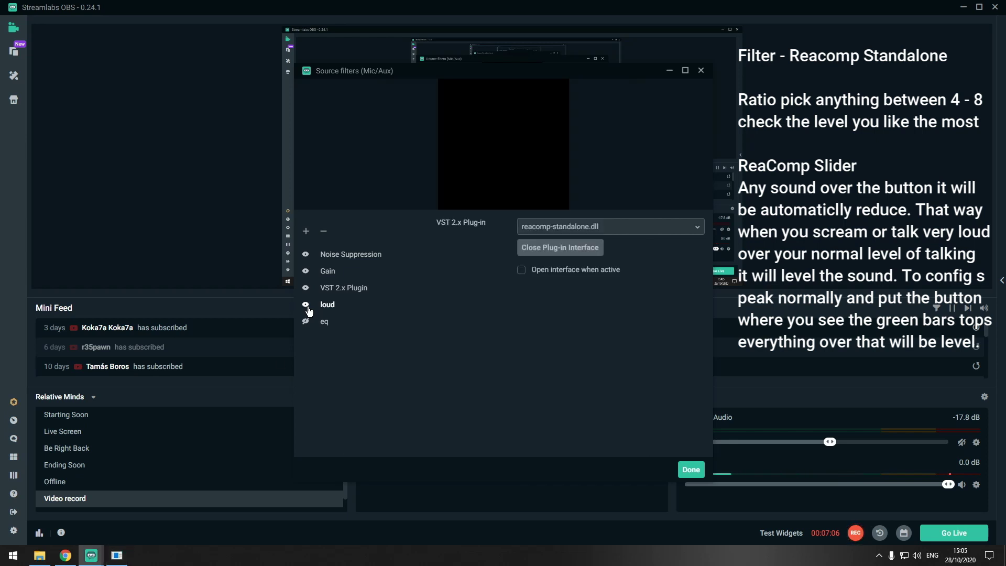
pyautogui.click(116, 555)
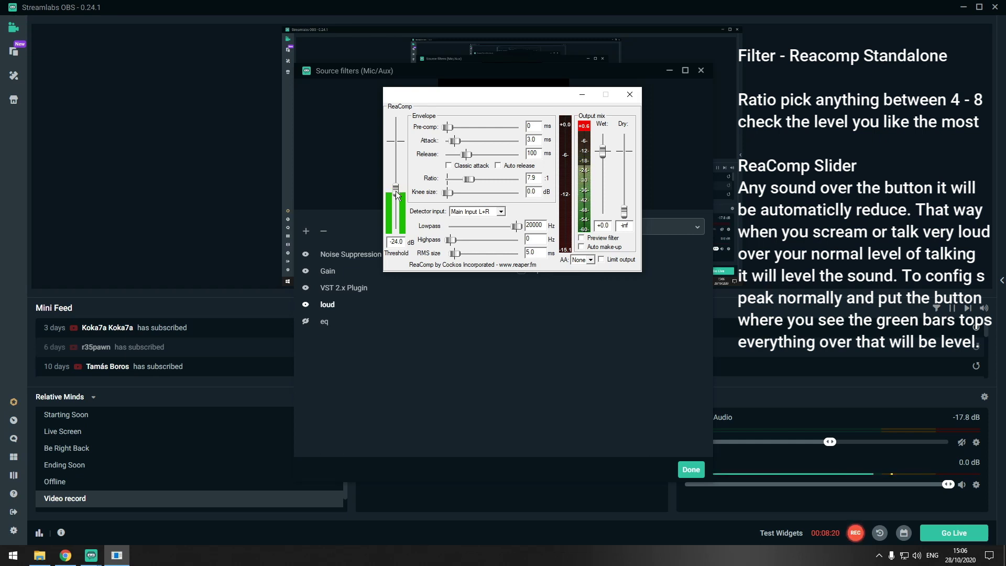
# Close ReaComp and select the eq filter, cancelling a brief Add filter dialog.
pyautogui.click(630, 94)
pyautogui.click(340, 322)
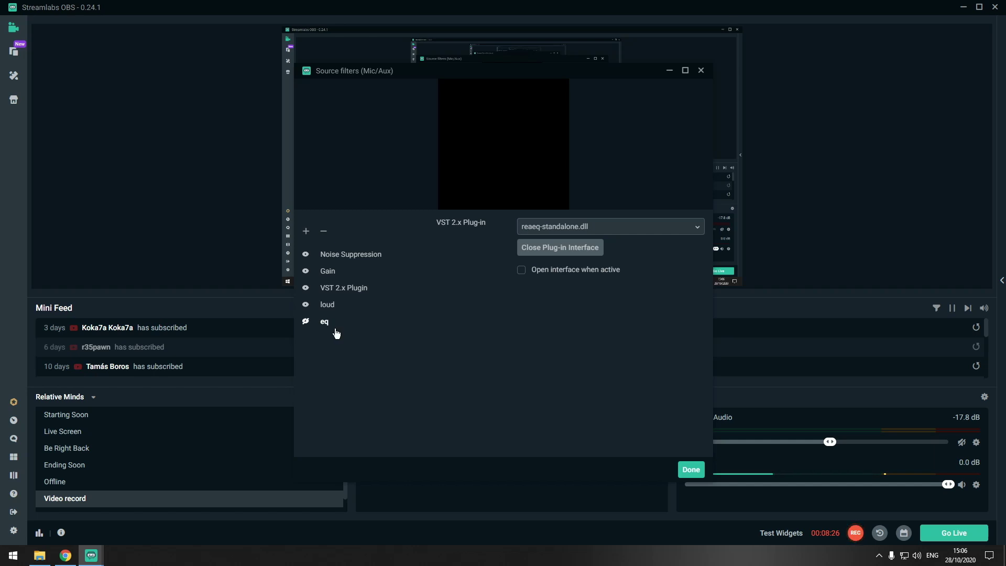
pyautogui.click(306, 232)
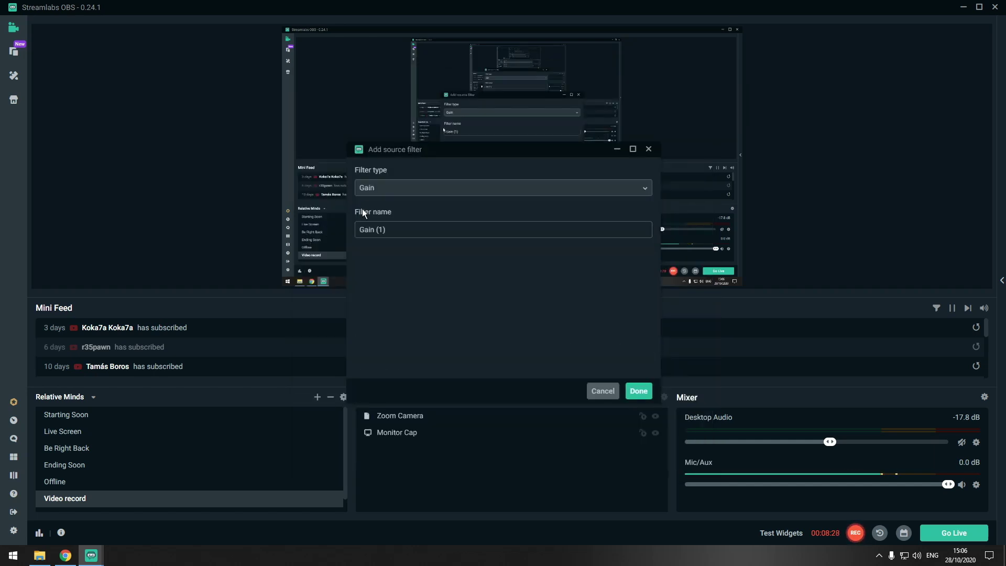
pyautogui.click(424, 196)
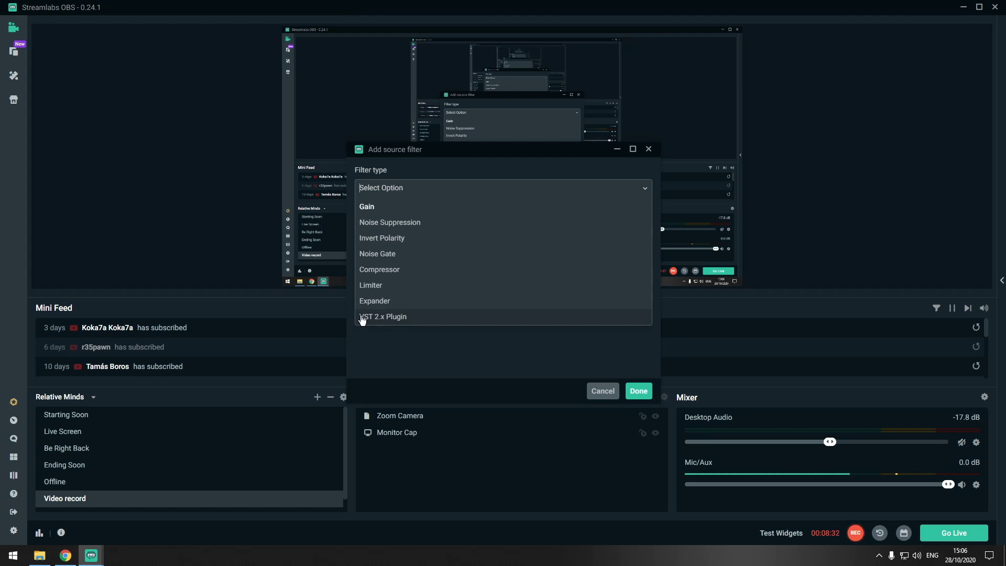
pyautogui.click(604, 398)
pyautogui.click(603, 399)
# Load reaeq-standalone.dll as the eq filter's VST plug-in.
pyautogui.click(324, 321)
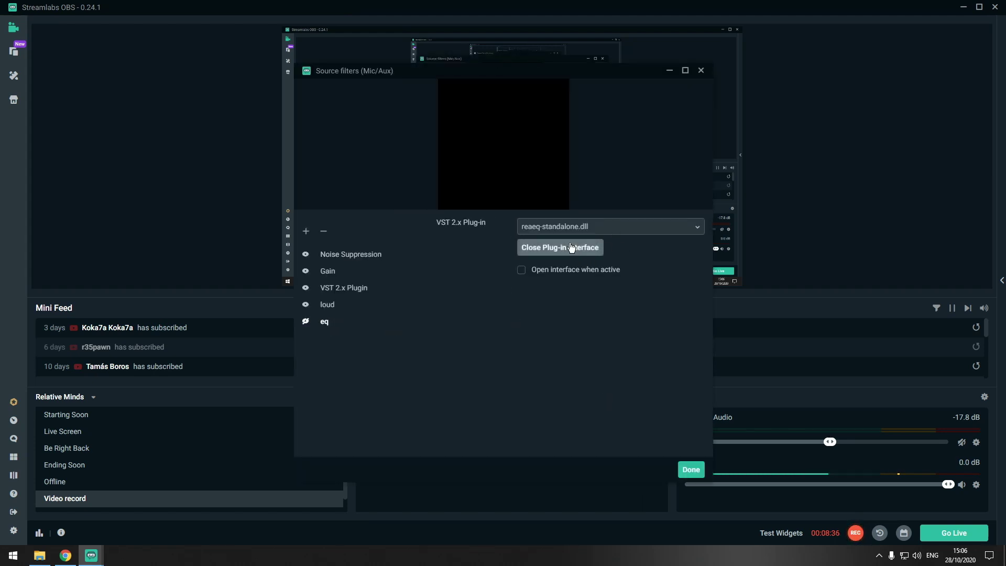
pyautogui.click(589, 232)
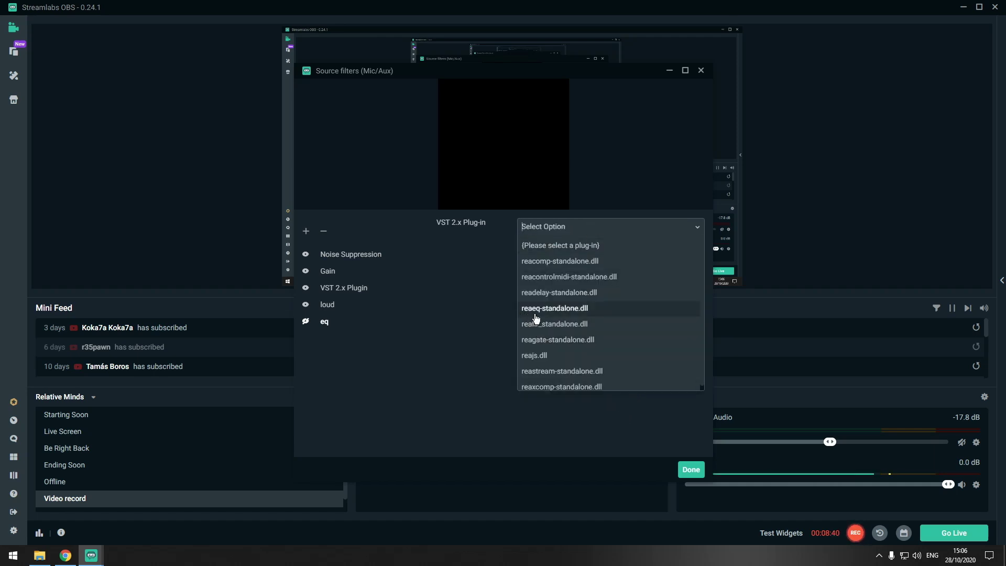
pyautogui.click(556, 309)
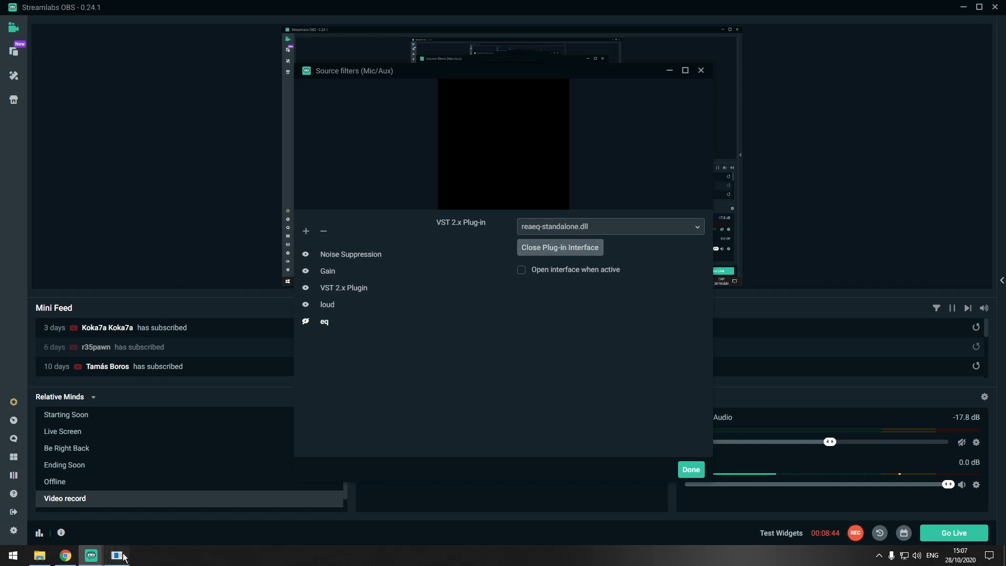
# Bring the ReaEQ window over the filter dialog and switch the eq filter on.
pyautogui.click(117, 555)
pyautogui.moveTo(172, 9); pyautogui.dragTo(567, 152)
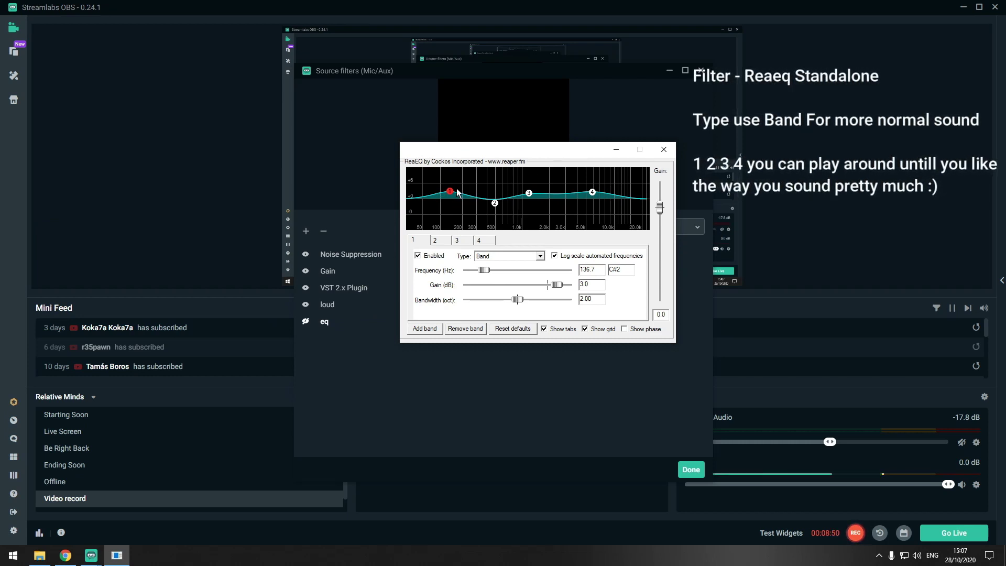
pyautogui.moveTo(453, 194)
pyautogui.click(305, 322)
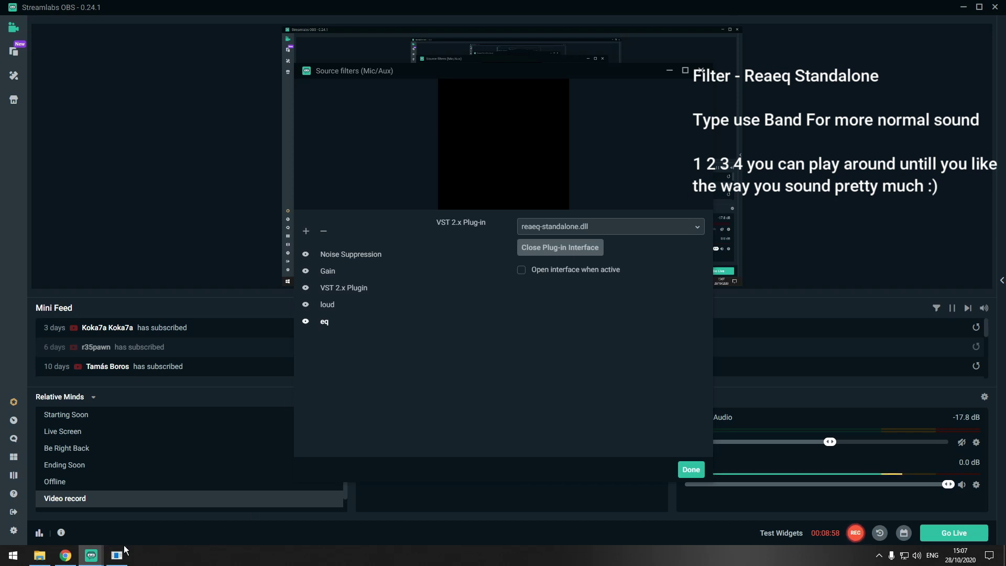
# Check ReaEQ bands 2–4 use Band type, with band 2 at 493 Hz and -1.6 dB, then close ReaEQ.
pyautogui.click(117, 560)
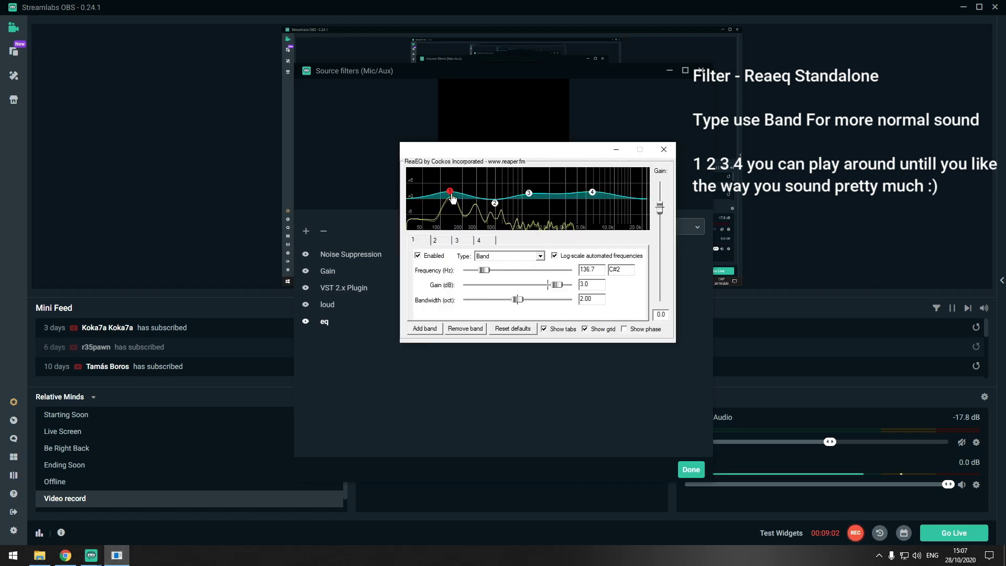
pyautogui.moveTo(498, 210)
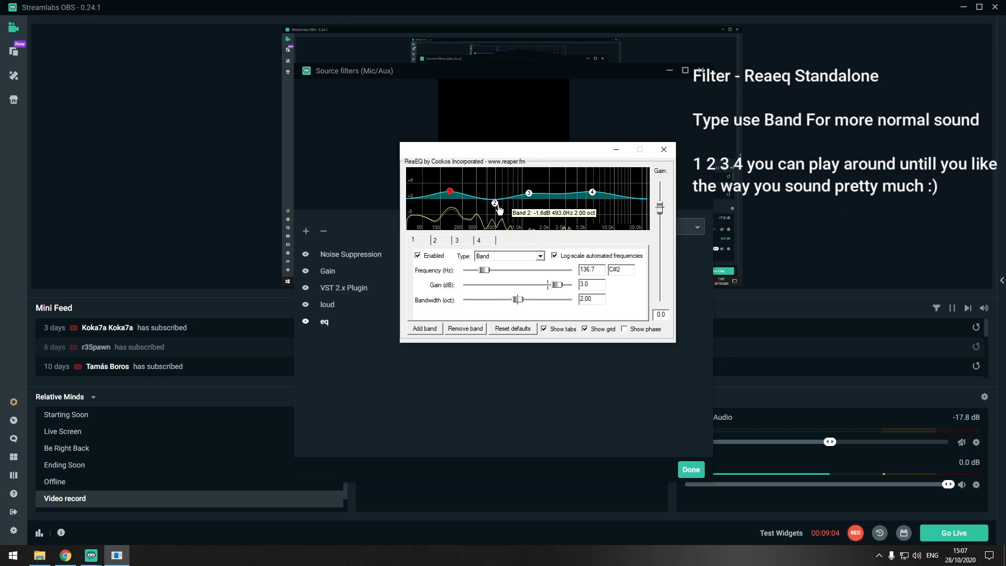
pyautogui.click(529, 193)
pyautogui.click(592, 192)
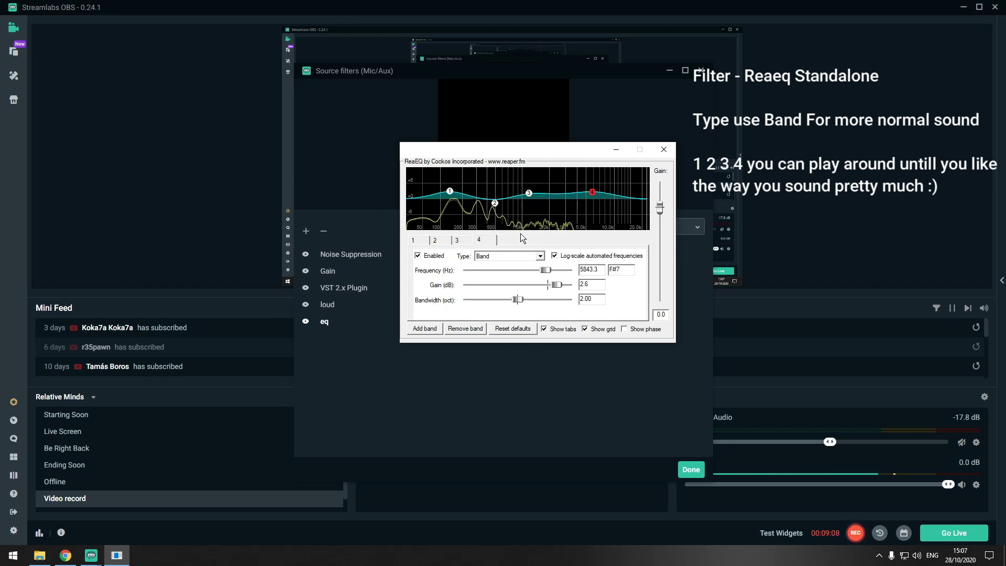
pyautogui.click(529, 193)
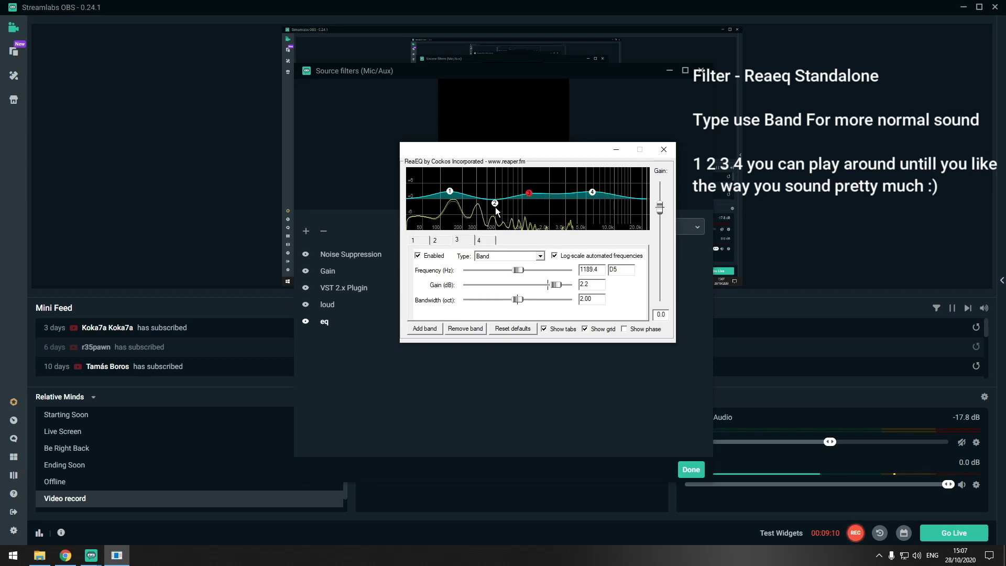
pyautogui.click(494, 204)
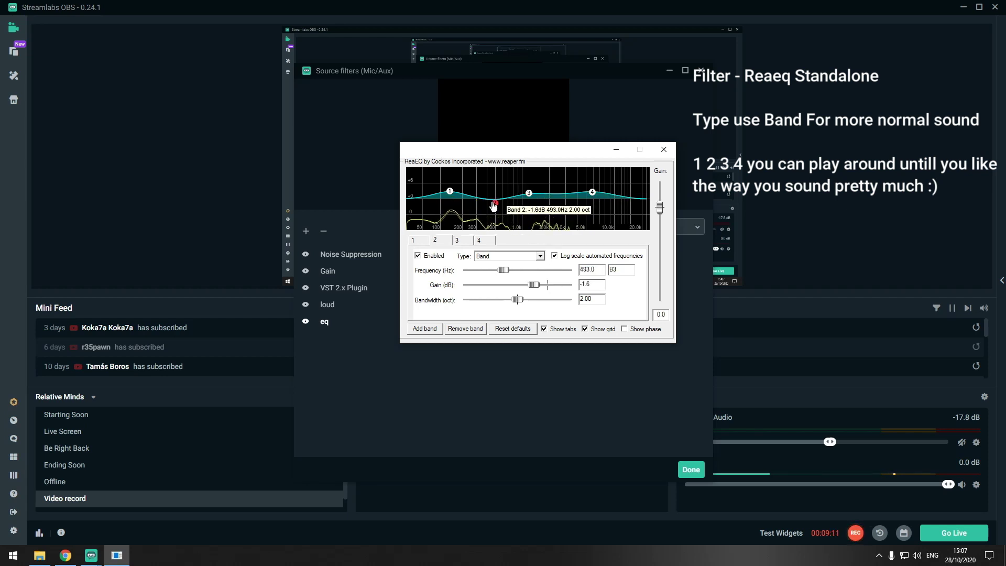
pyautogui.click(495, 256)
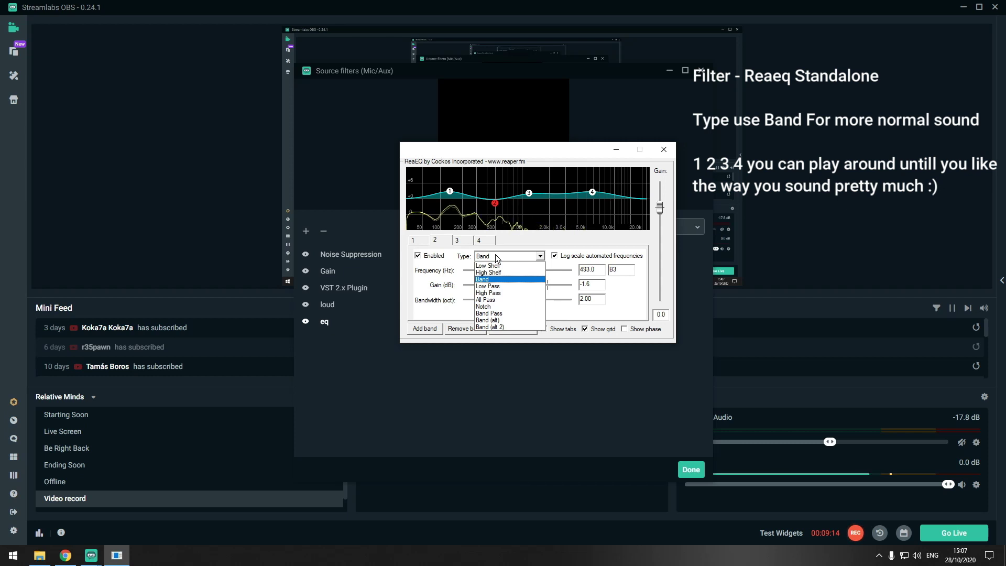
pyautogui.click(524, 257)
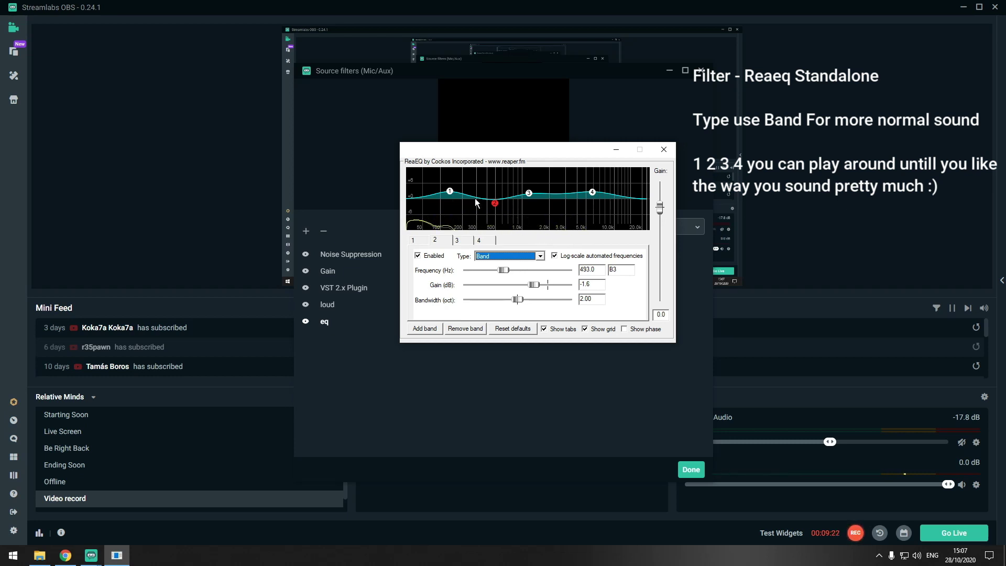
pyautogui.moveTo(451, 194)
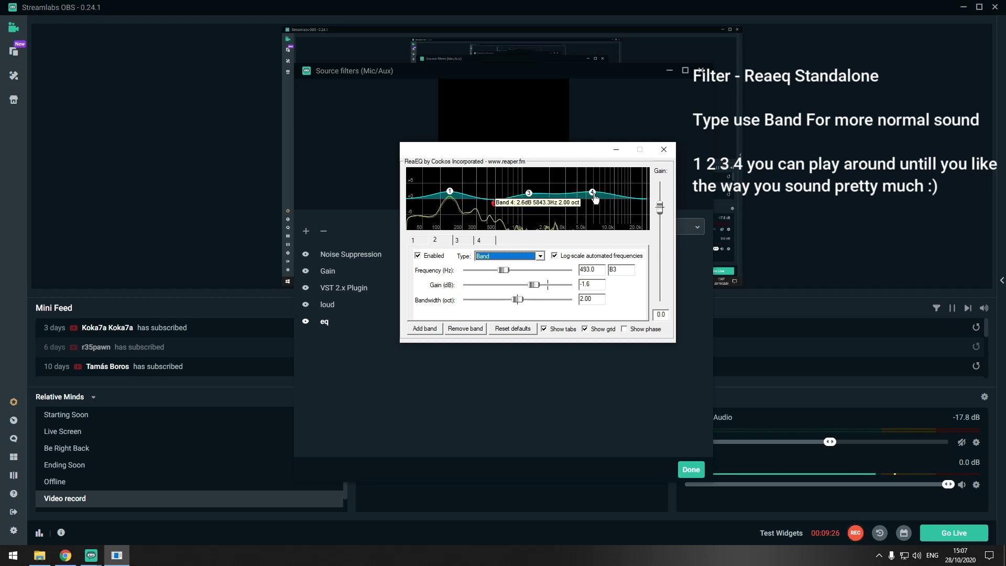
pyautogui.click(664, 150)
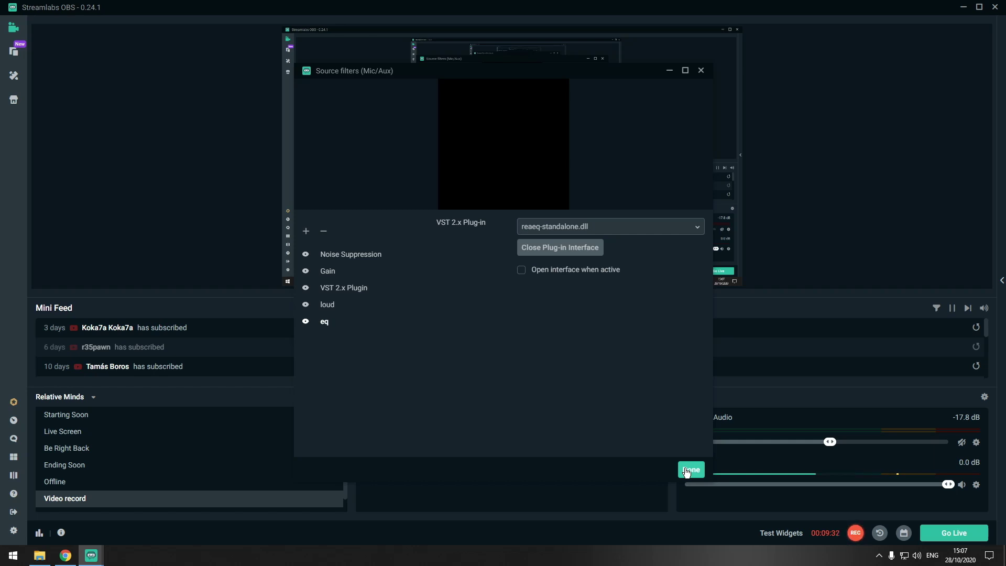
# Review the Gain and ReaGate filters, then display the loud filter's ReaComp window (-24.0 dB threshold, 7.9:1 ratio).
pyautogui.click(350, 274)
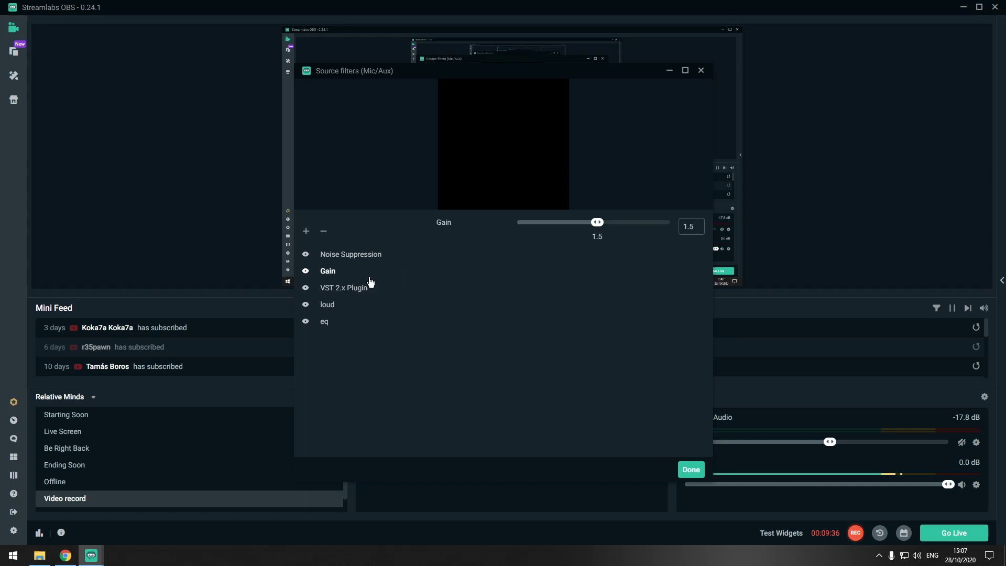
pyautogui.click(368, 294)
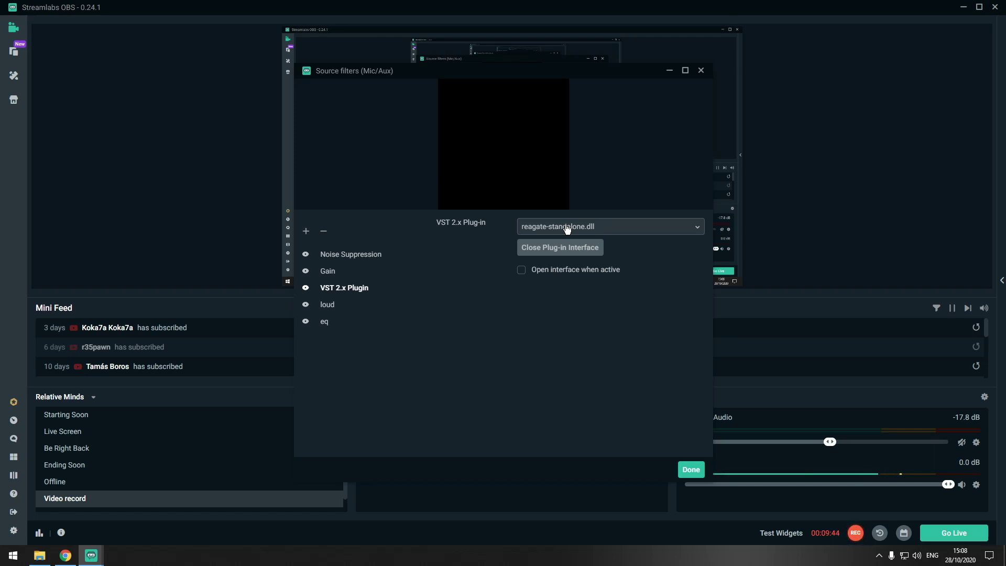
pyautogui.click(342, 308)
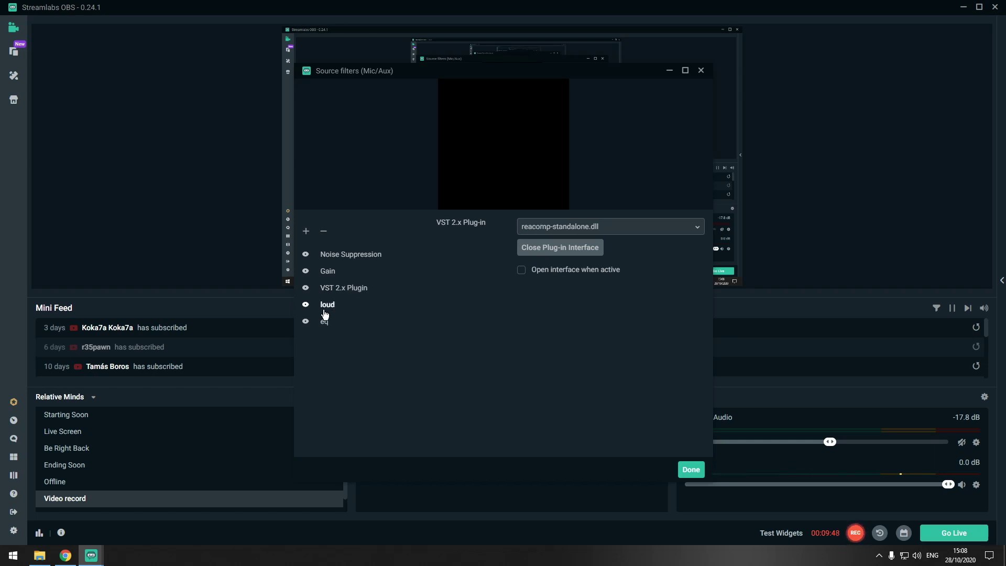
pyautogui.click(539, 254)
pyautogui.click(125, 556)
pyautogui.moveTo(93, 11); pyautogui.dragTo(327, 151)
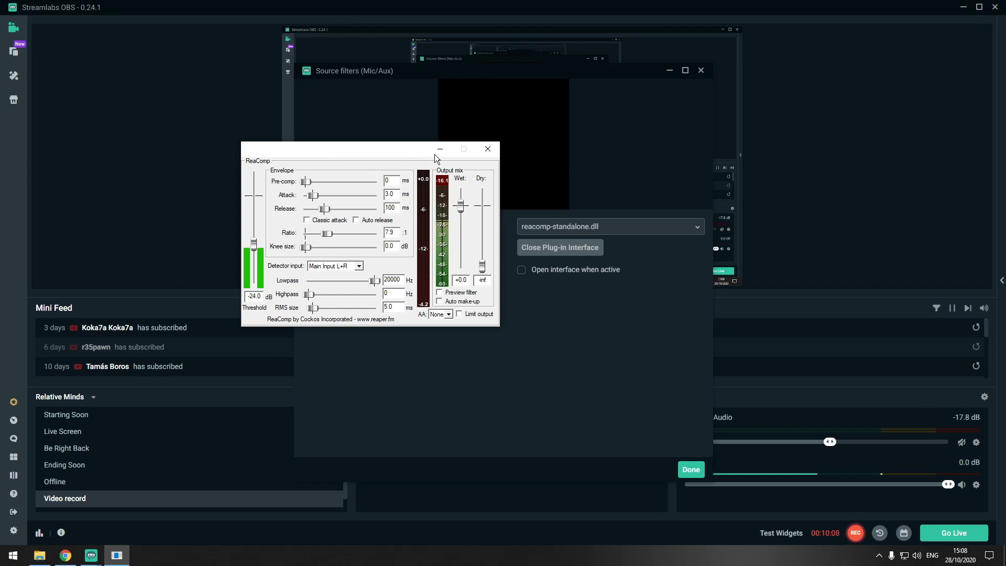
# Close ReaComp and switch to the eq filter's ReaEQ plug-in interface.
pyautogui.click(488, 149)
pyautogui.click(336, 328)
pyautogui.click(540, 250)
pyautogui.click(540, 250)
# Look over the ReaEQ curve, close it, and finish the Mic/Aux filters with Done.
pyautogui.click(120, 557)
pyautogui.moveTo(103, 5); pyautogui.dragTo(393, 171)
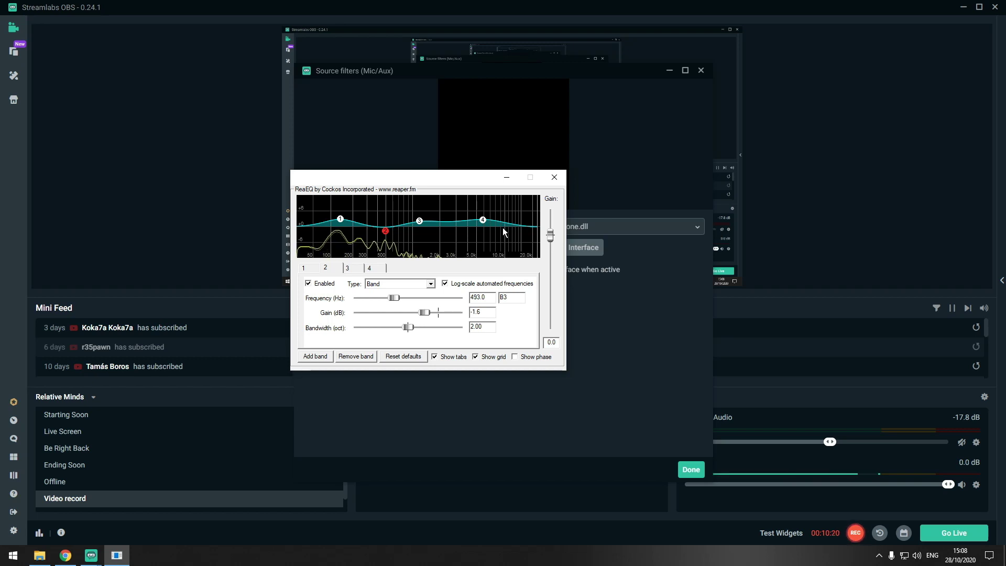
pyautogui.click(555, 176)
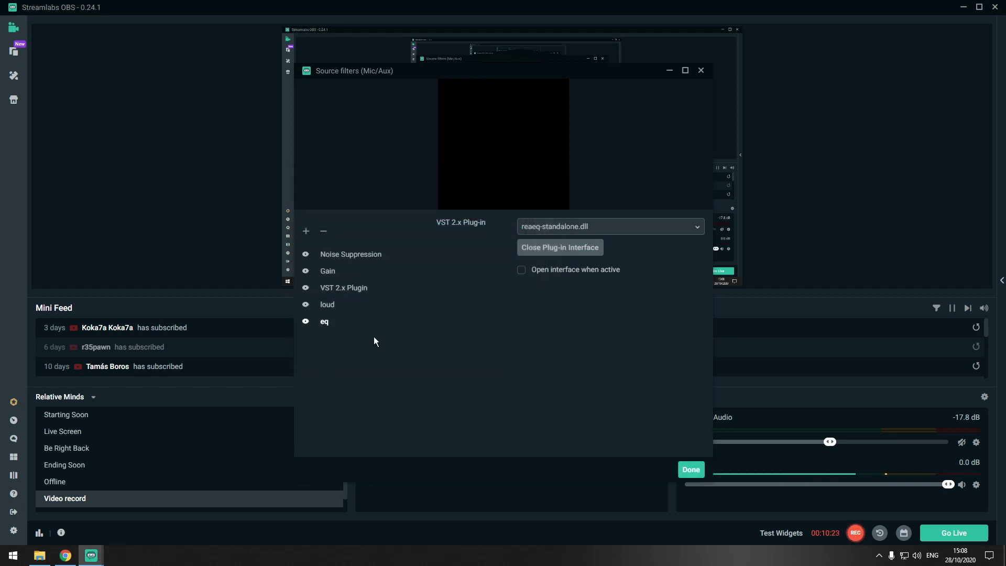
pyautogui.click(691, 470)
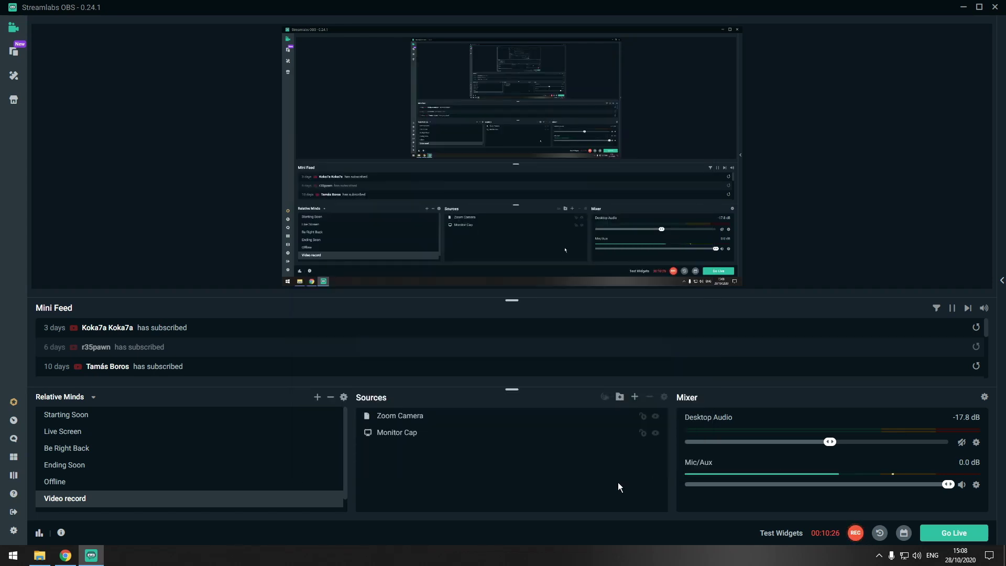